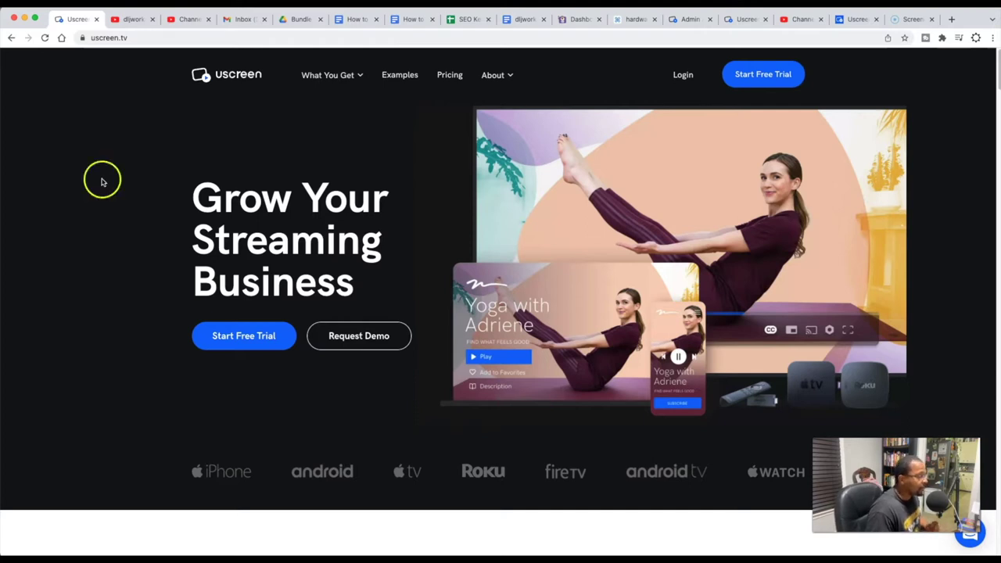
Look over the dljworks YouTube channel's uploads and the Uscreen home page in turn.
{"action": "left_click", "coordinate": [125, 19]}
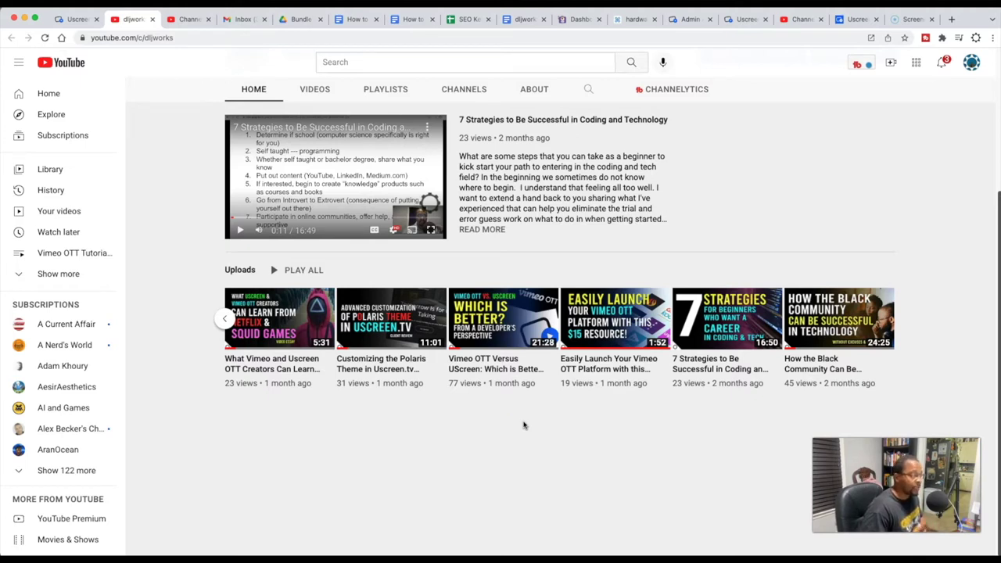
{"action": "mouse_move", "coordinate": [500, 381]}
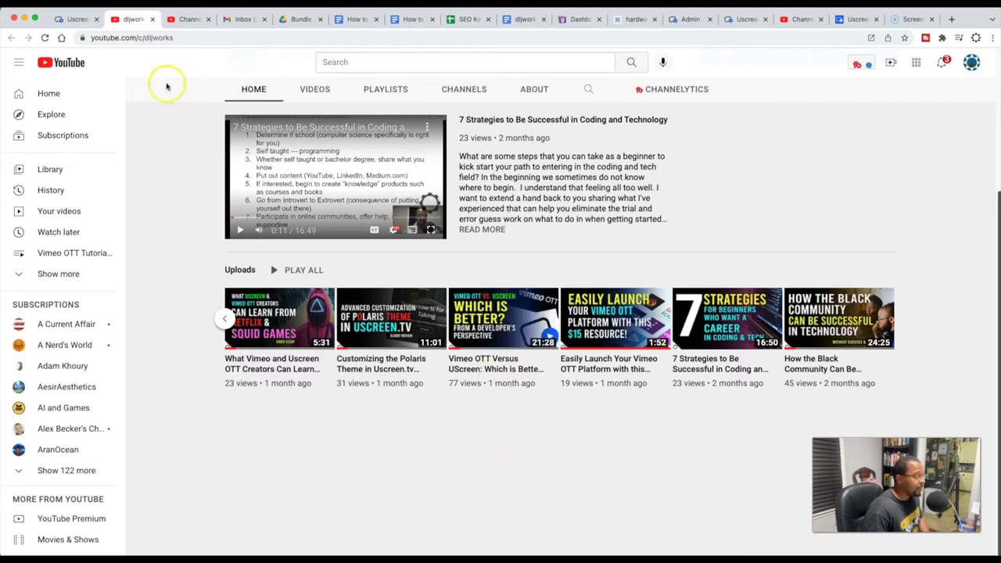
{"action": "left_click", "coordinate": [79, 19]}
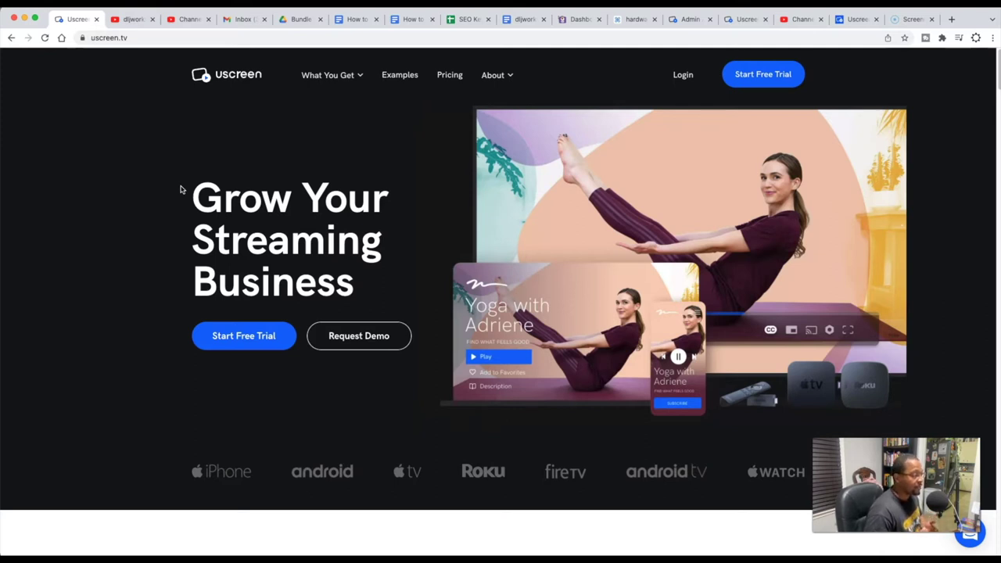
{"action": "left_click", "coordinate": [131, 19]}
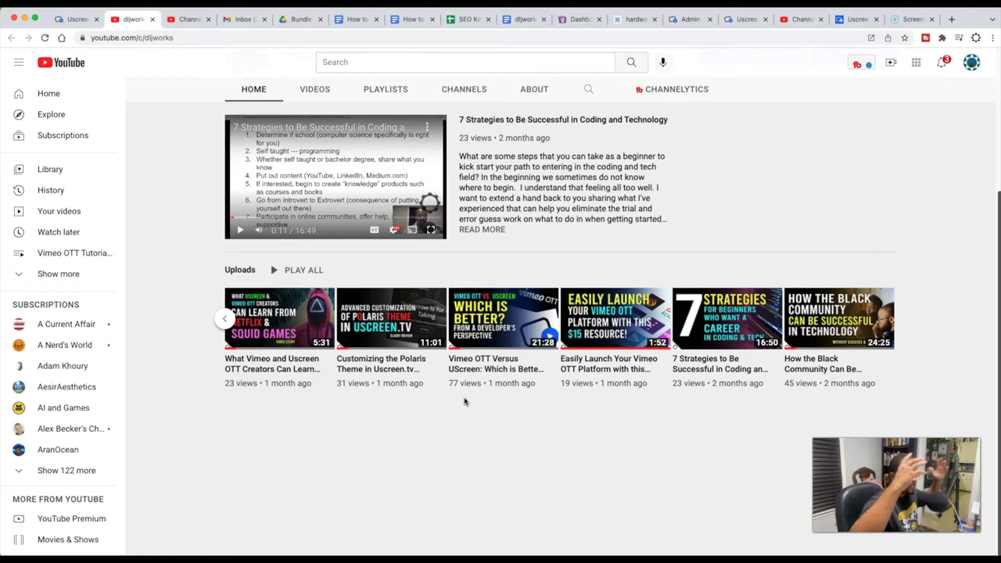
{"action": "left_click", "coordinate": [68, 20]}
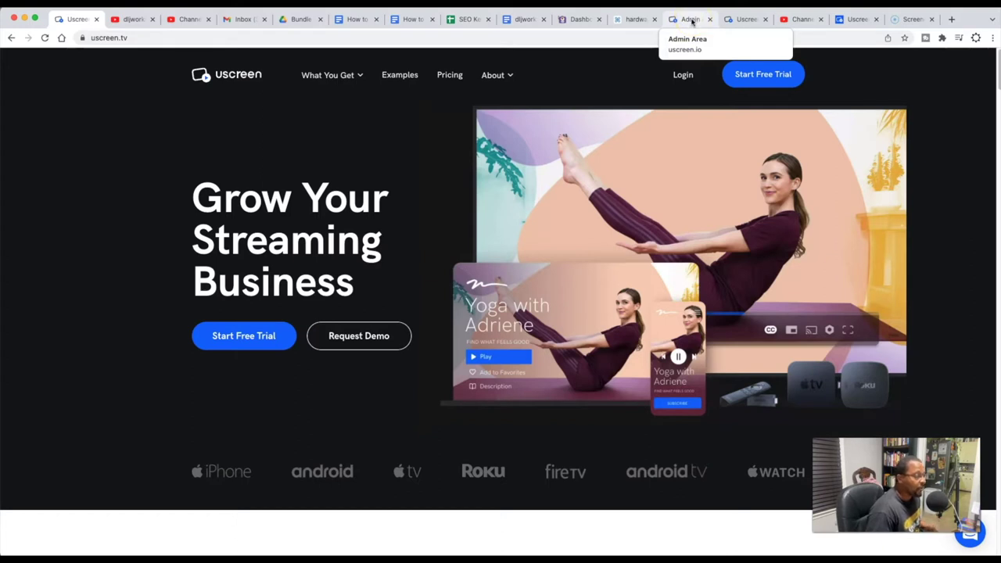
Place the Uscreen admin area beside the home page and examine its current theme and theme gallery.
{"action": "left_click_drag", "start_coordinate": [691, 21], "coordinate": [134, 23]}
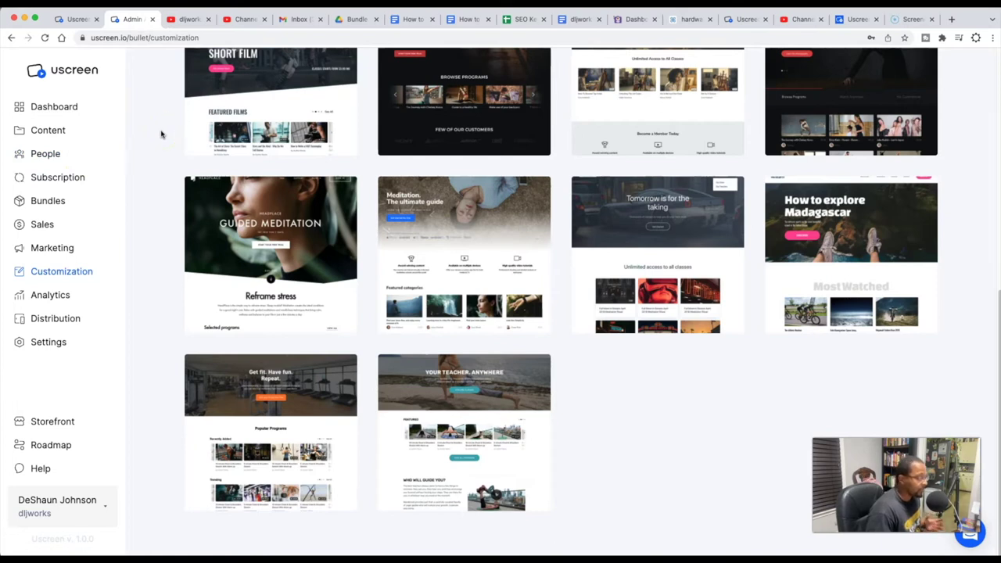
{"action": "scroll", "coordinate": [226, 148], "scroll_direction": "up", "scroll_amount": 6}
{"action": "scroll", "coordinate": [586, 326], "scroll_direction": "down", "scroll_amount": 10}
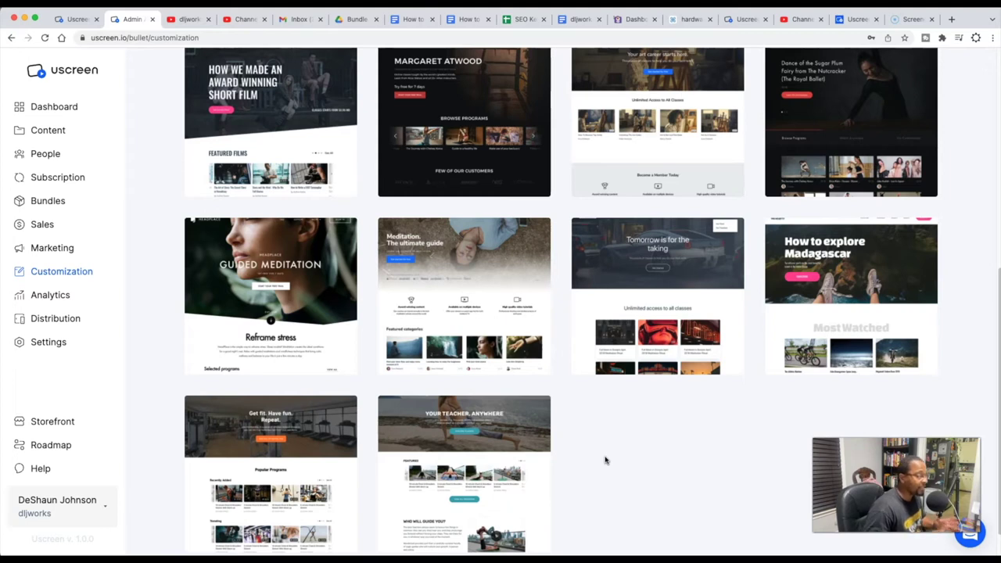
{"action": "scroll", "coordinate": [604, 459], "scroll_direction": "up", "scroll_amount": 5}
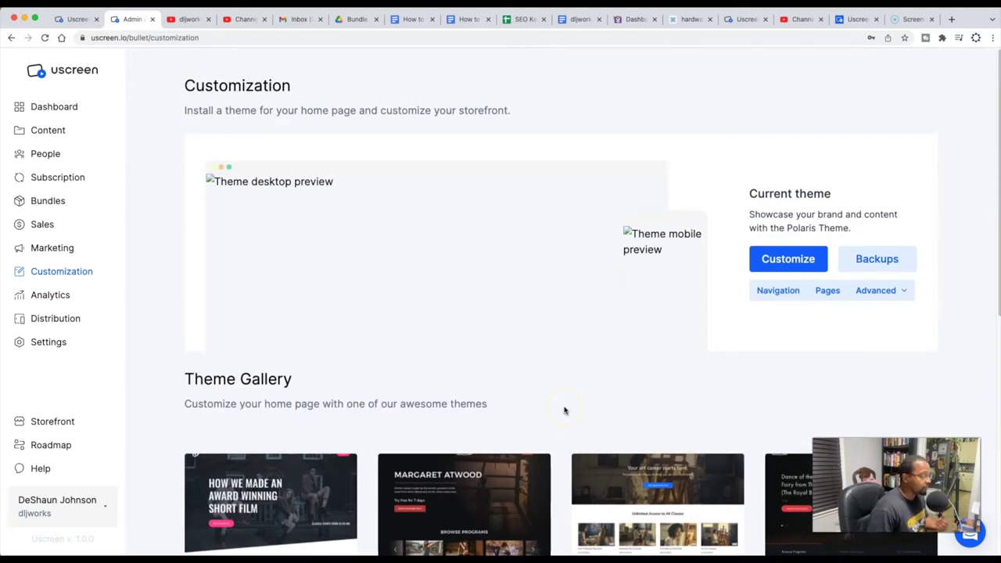
{"action": "scroll", "coordinate": [564, 410], "scroll_direction": "down", "scroll_amount": 4}
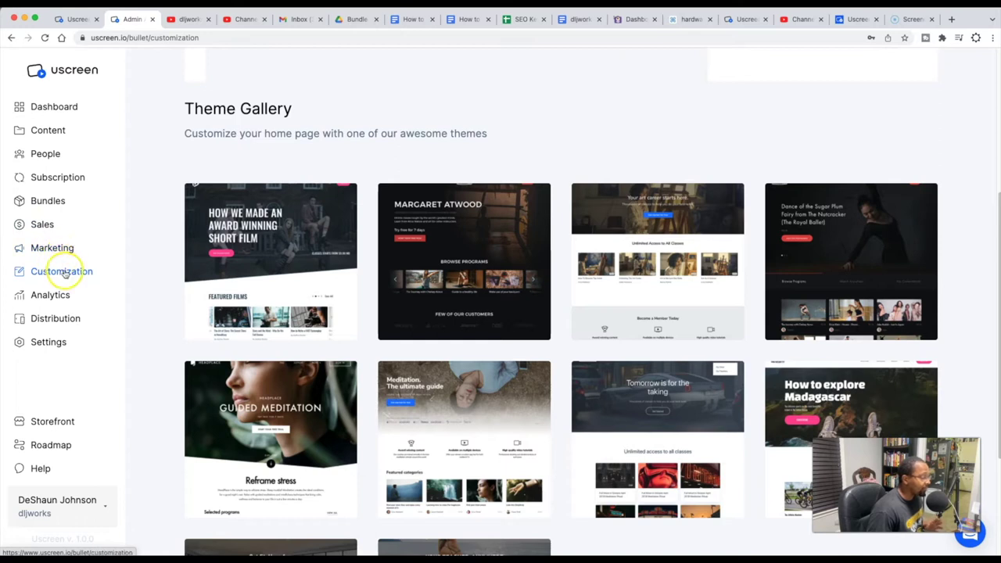
{"action": "scroll", "coordinate": [258, 288], "scroll_direction": "up", "scroll_amount": 1}
{"action": "scroll", "coordinate": [258, 287], "scroll_direction": "up", "scroll_amount": 3}
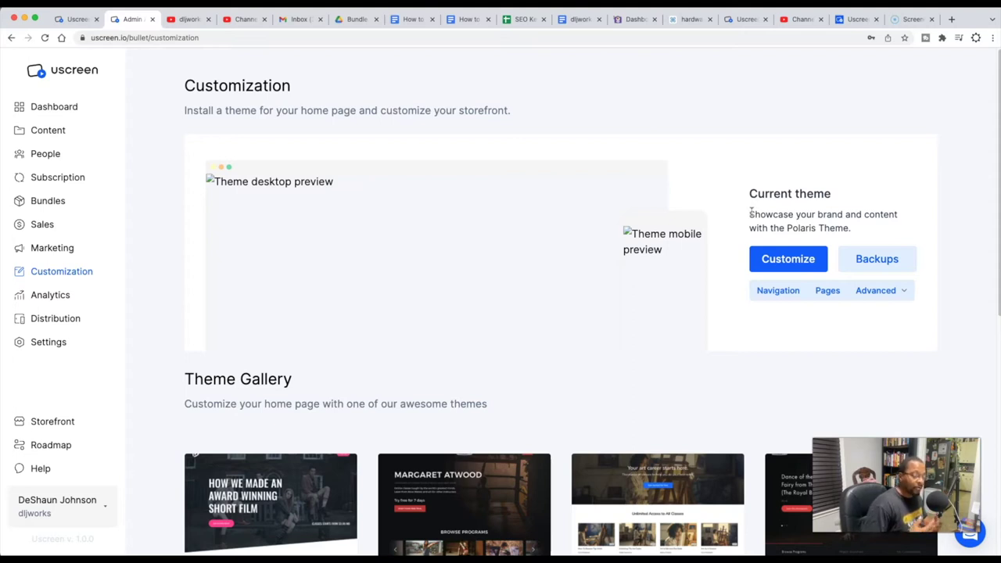
{"action": "left_click", "coordinate": [760, 208]}
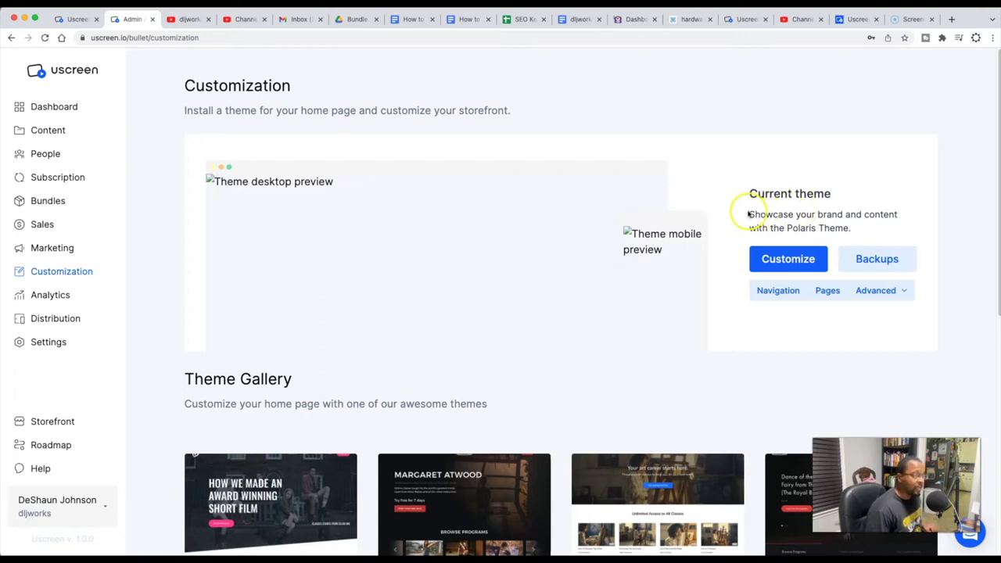
Open the storefront's additional pages, bring up a blank new page form and look through its fields.
{"action": "left_click", "coordinate": [904, 290]}
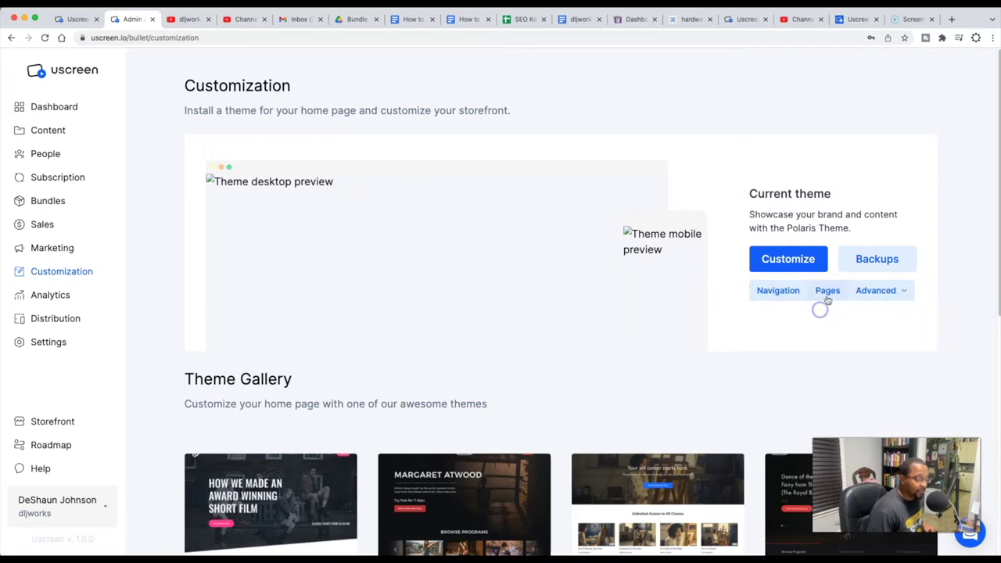
{"action": "left_click", "coordinate": [826, 290]}
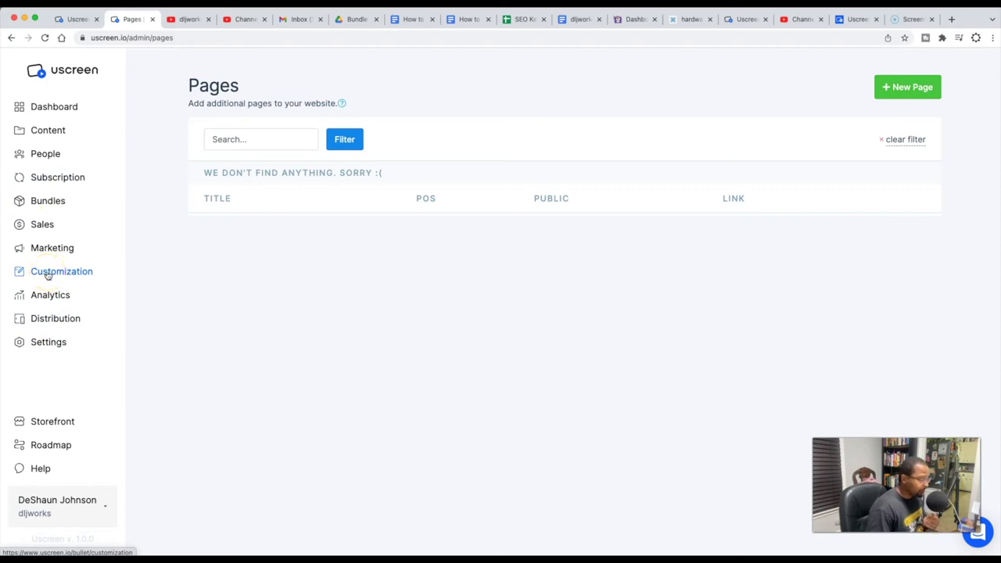
{"action": "left_click", "coordinate": [898, 86]}
{"action": "scroll", "coordinate": [492, 221], "scroll_direction": "down", "scroll_amount": 3}
{"action": "scroll", "coordinate": [508, 266], "scroll_direction": "up", "scroll_amount": 3}
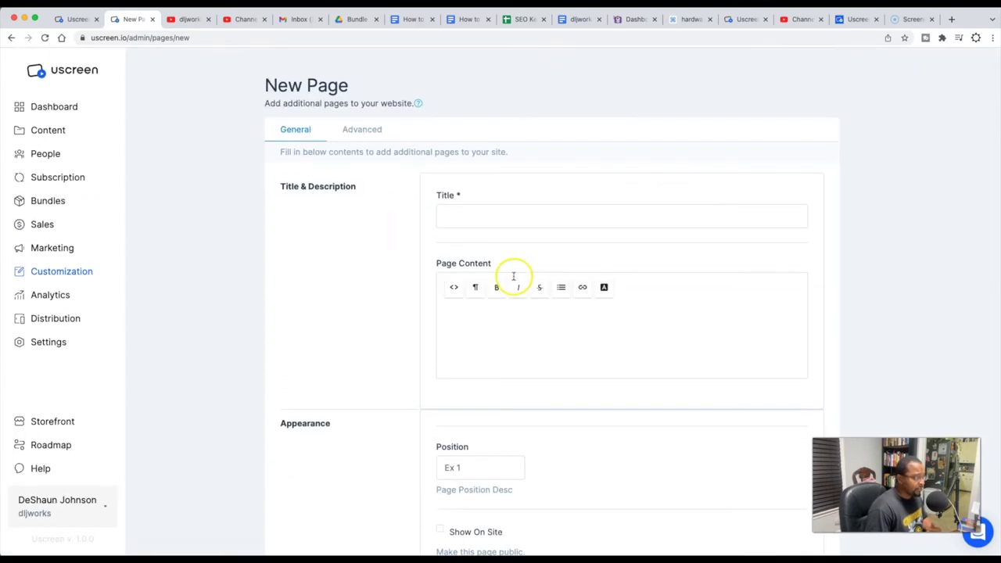
Show the new page's content as HTML source and review the Appearance settings.
{"action": "left_click", "coordinate": [453, 288]}
{"action": "left_click", "coordinate": [469, 323]}
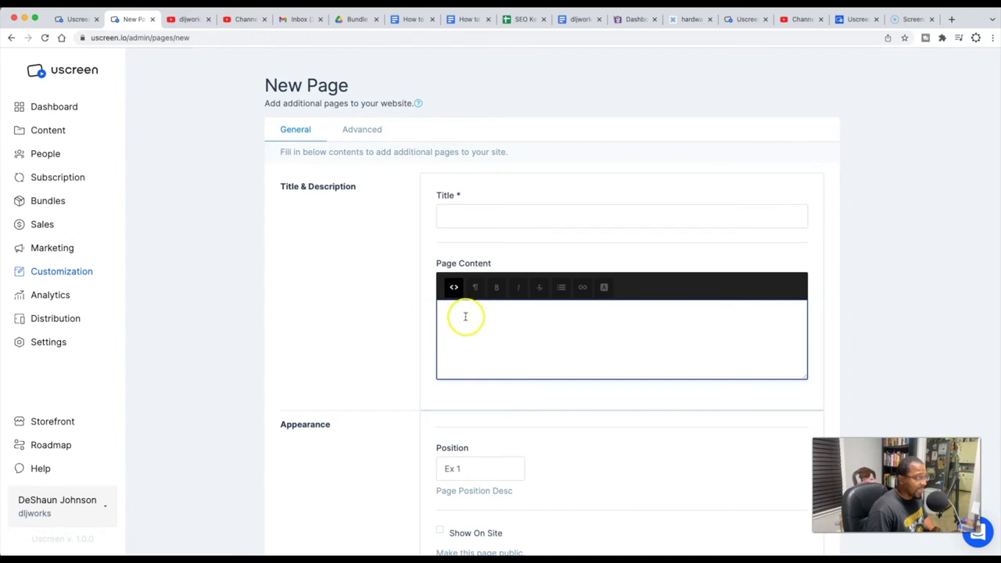
{"action": "scroll", "coordinate": [527, 335], "scroll_direction": "down", "scroll_amount": 3}
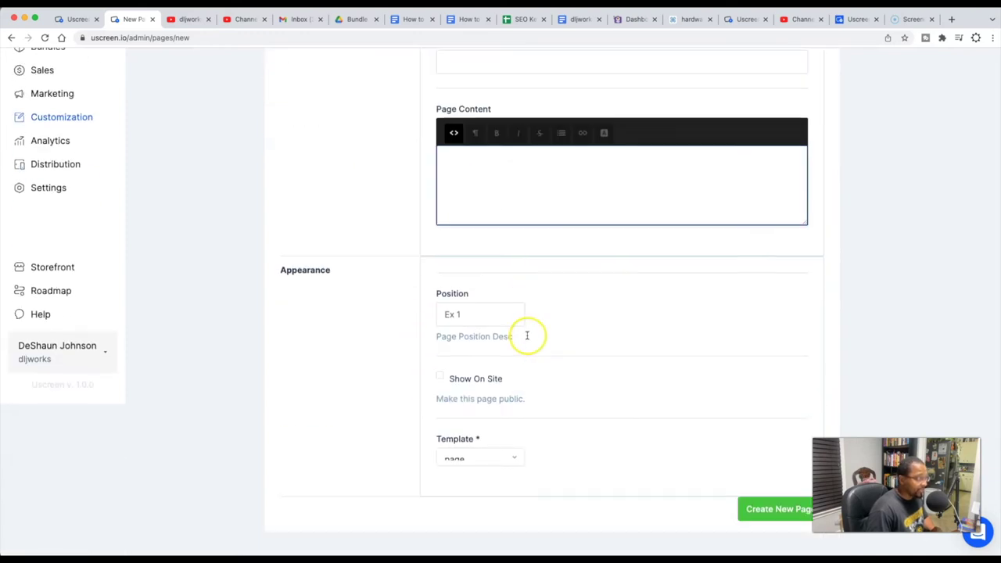
{"action": "scroll", "coordinate": [577, 394], "scroll_direction": "up", "scroll_amount": 4}
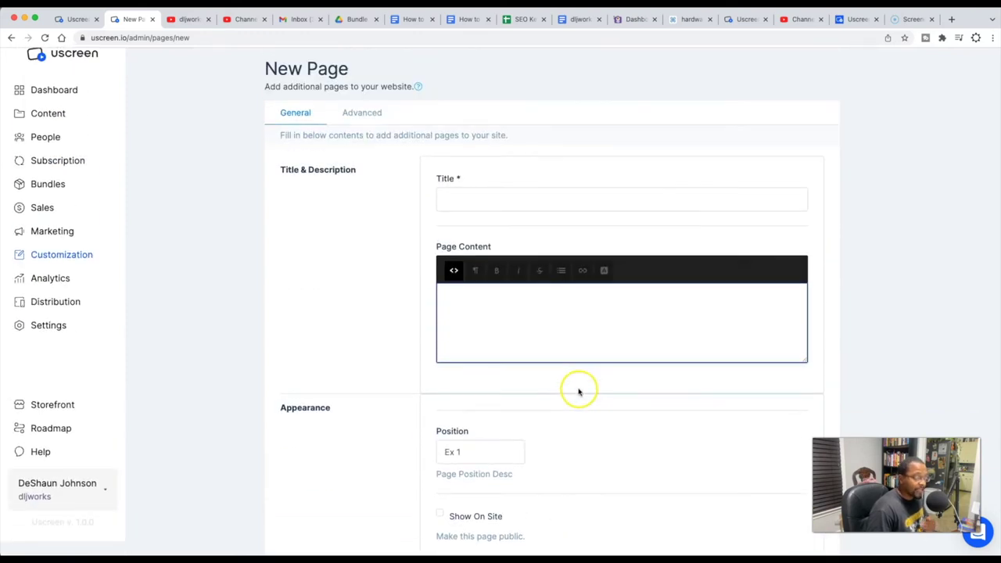
{"action": "scroll", "coordinate": [578, 391], "scroll_direction": "up", "scroll_amount": 1}
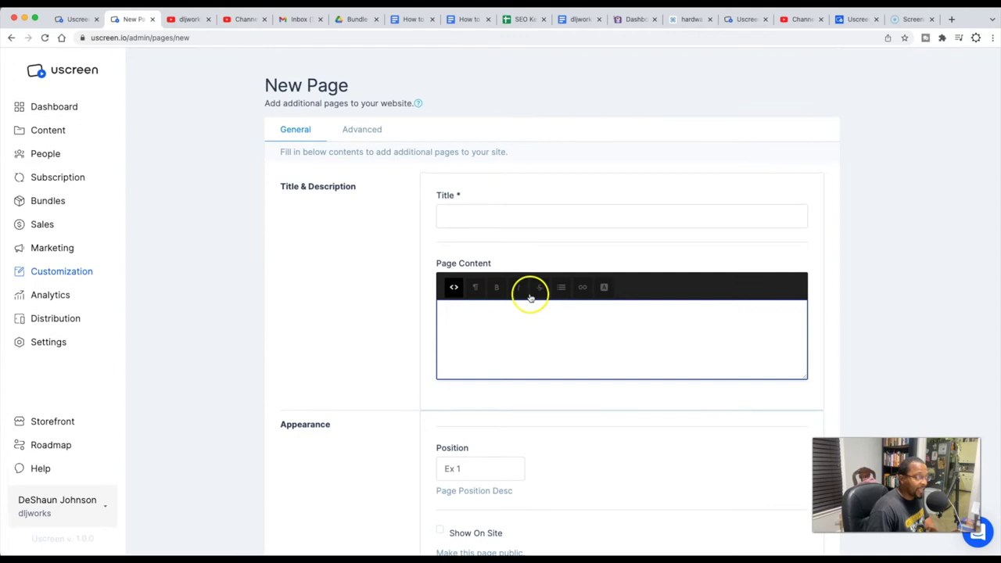
Try to view the new page's Advanced settings and look through the form.
{"action": "left_click", "coordinate": [371, 135]}
{"action": "left_click", "coordinate": [463, 204]}
{"action": "left_click", "coordinate": [356, 129]}
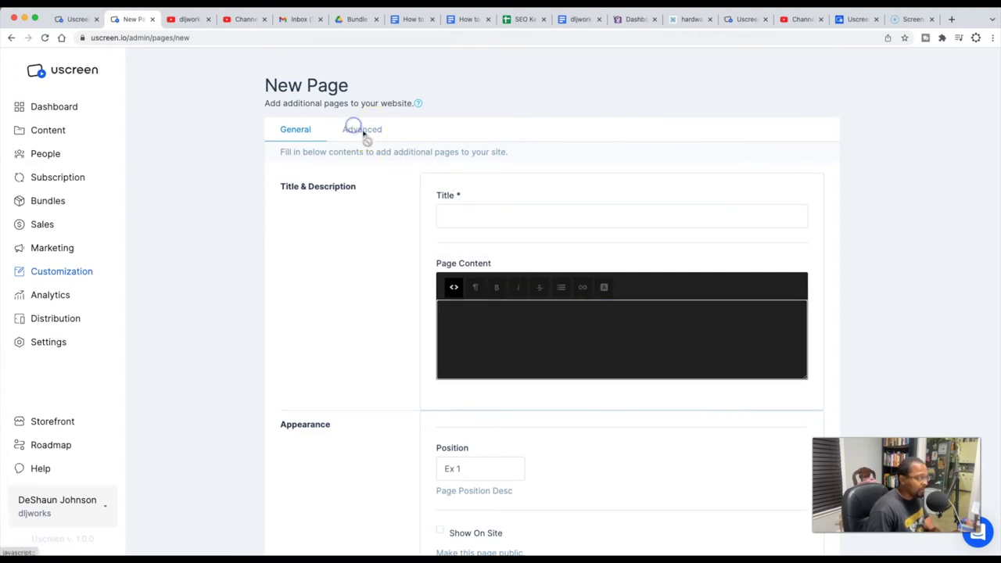
{"action": "scroll", "coordinate": [391, 148], "scroll_direction": "down", "scroll_amount": 5}
{"action": "scroll", "coordinate": [438, 180], "scroll_direction": "up", "scroll_amount": 5}
Try out a paragraph tag in the page content's HTML source, clear it and return to visual editing.
{"action": "left_click", "coordinate": [462, 307]}
{"action": "key", "text": "BackSpace"}
{"action": "key", "text": "BackSpace"}
{"action": "key", "text": "BackSpace"}
{"action": "key", "text": "BackSpace"}
{"action": "type", "text": "<"}
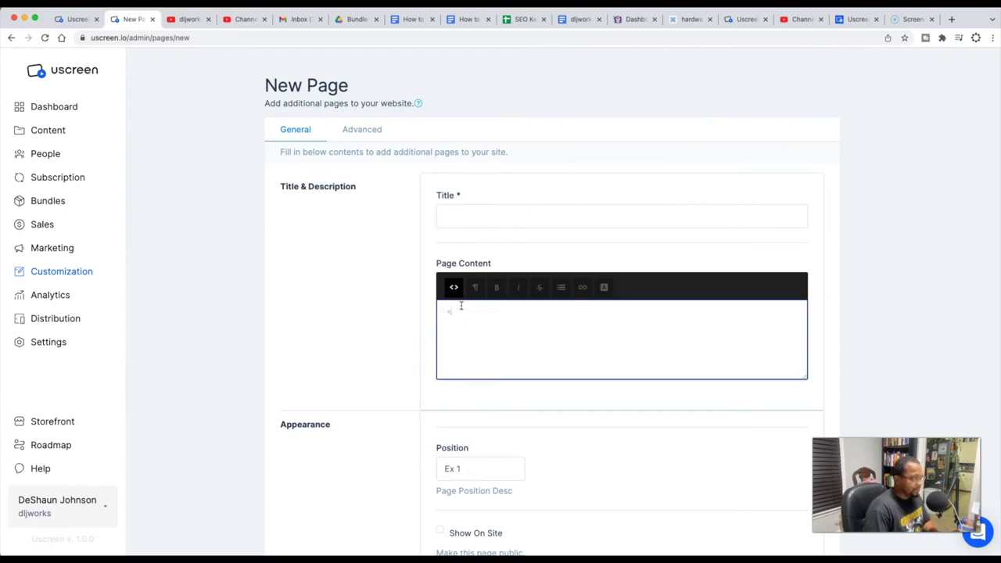
{"action": "type", "text": "p></p"}
{"action": "key", "text": "BackSpace"}
{"action": "key", "text": "BackSpace"}
{"action": "key", "text": "BackSpace"}
{"action": "key", "text": "BackSpace"}
{"action": "key", "text": "BackSpace"}
{"action": "key", "text": "BackSpace"}
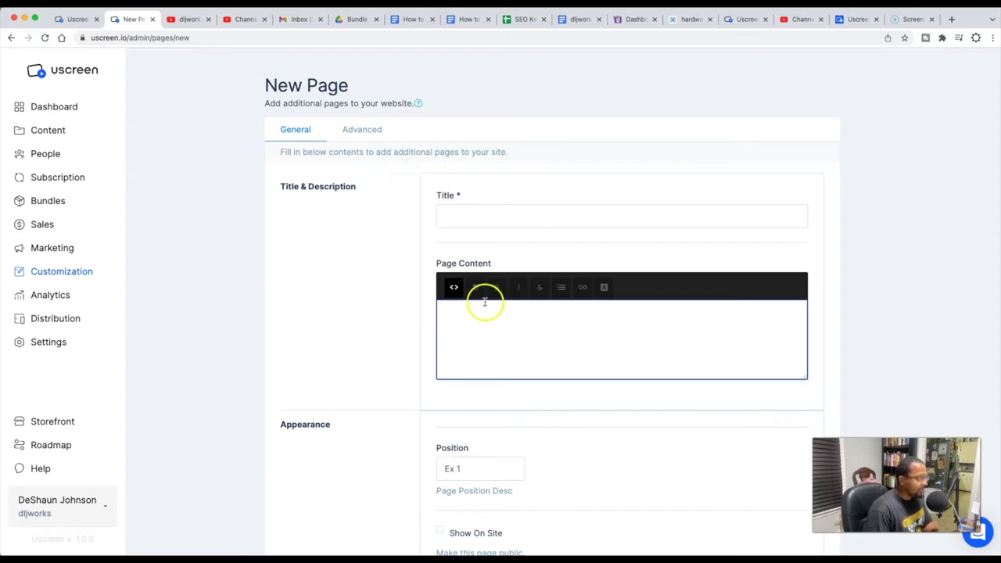
{"action": "left_click", "coordinate": [454, 287]}
Review the new page's title, content, position, visibility and template settings, and try to view the Advanced ones.
{"action": "scroll", "coordinate": [467, 286], "scroll_direction": "down", "scroll_amount": 2}
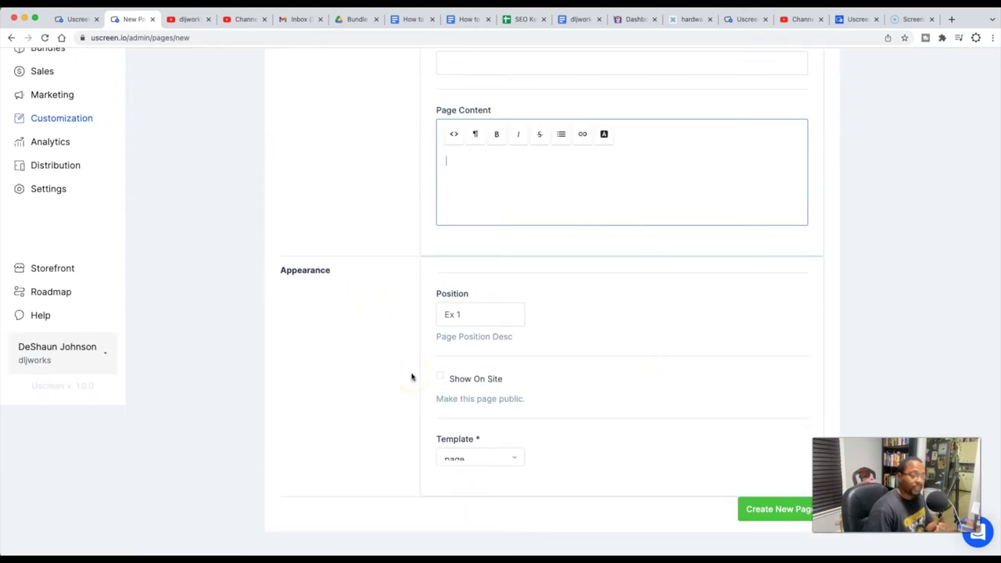
{"action": "scroll", "coordinate": [398, 378], "scroll_direction": "up", "scroll_amount": 2}
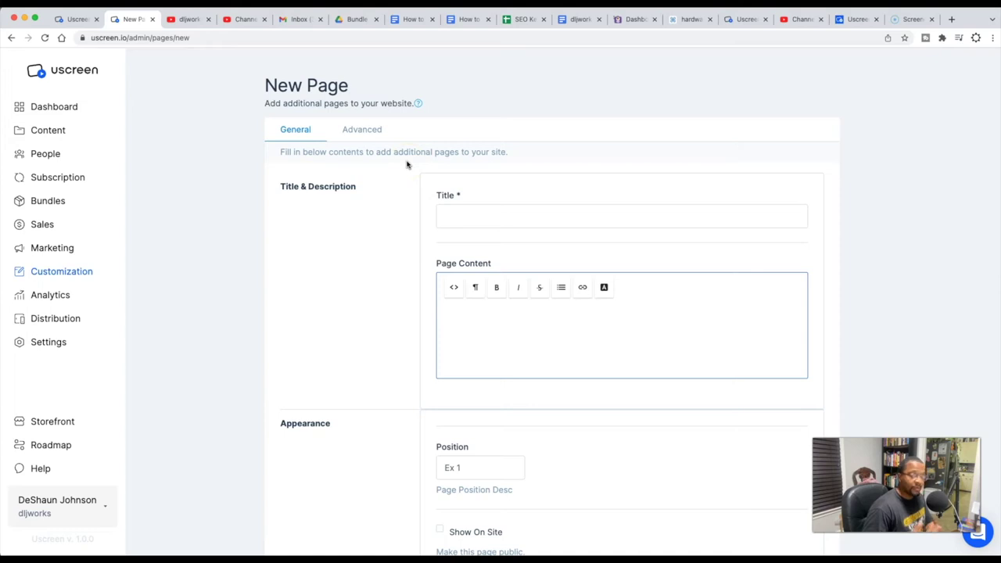
{"action": "left_click", "coordinate": [346, 180]}
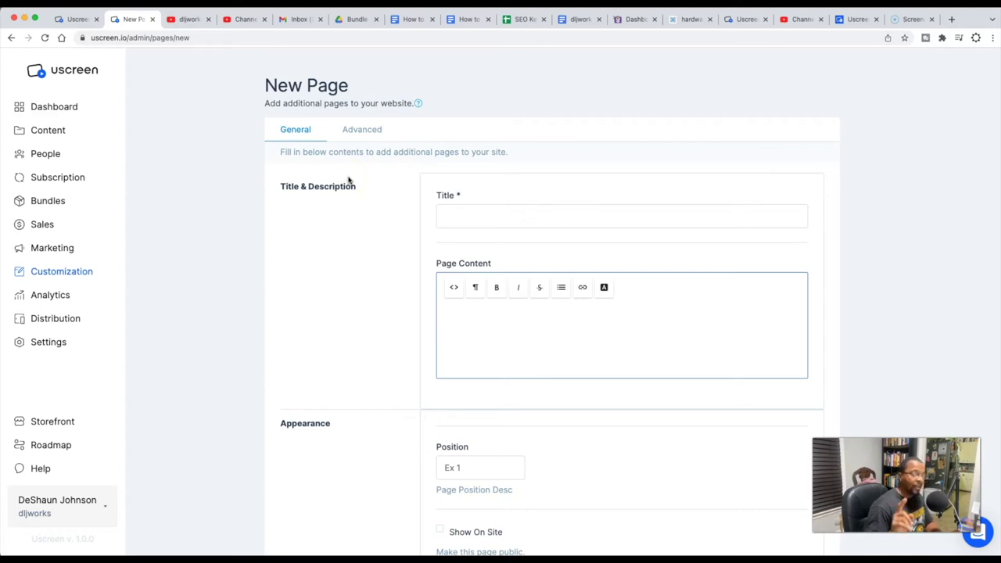
{"action": "left_click", "coordinate": [363, 132]}
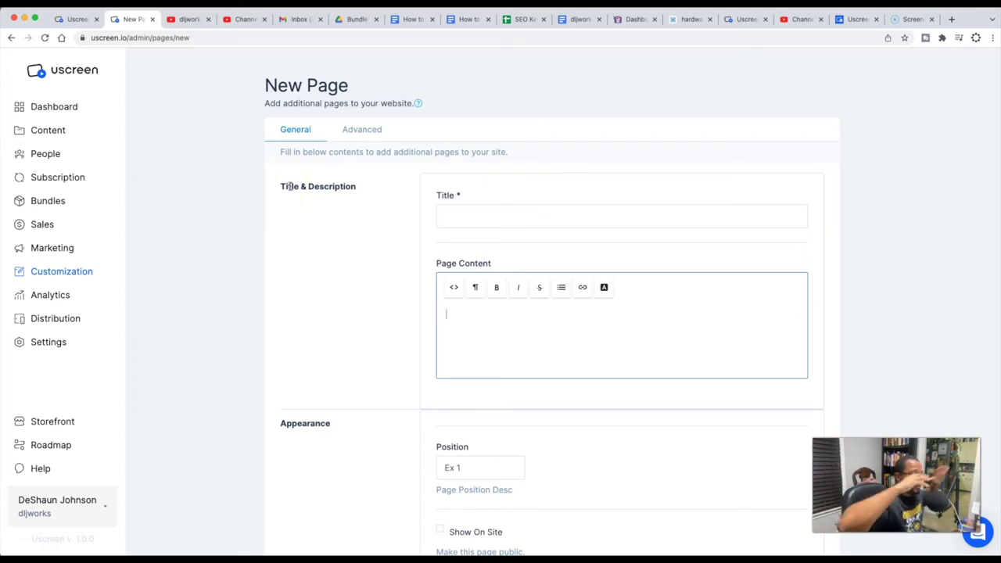
{"action": "scroll", "coordinate": [301, 196], "scroll_direction": "down", "scroll_amount": 3}
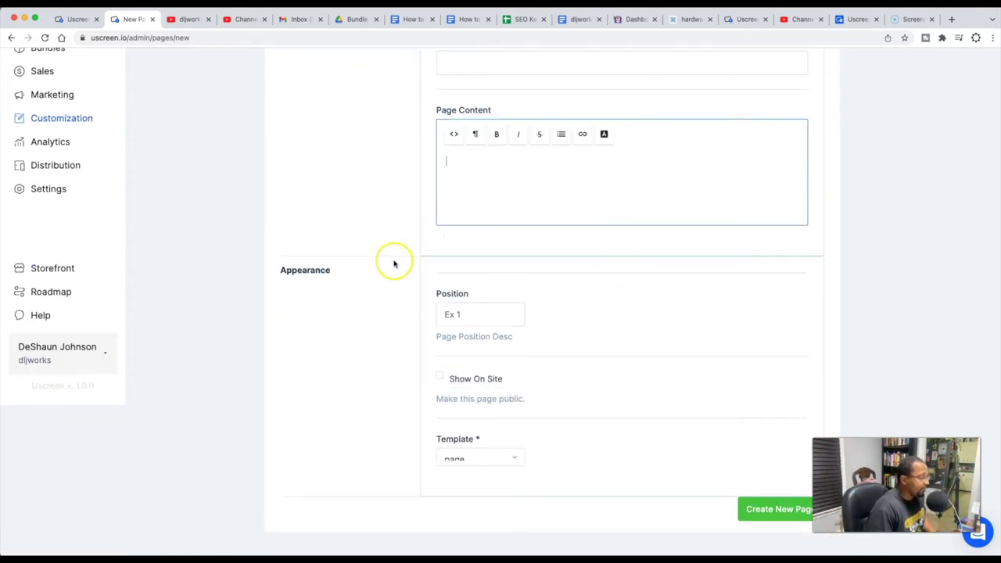
{"action": "scroll", "coordinate": [306, 364], "scroll_direction": "up", "scroll_amount": 3}
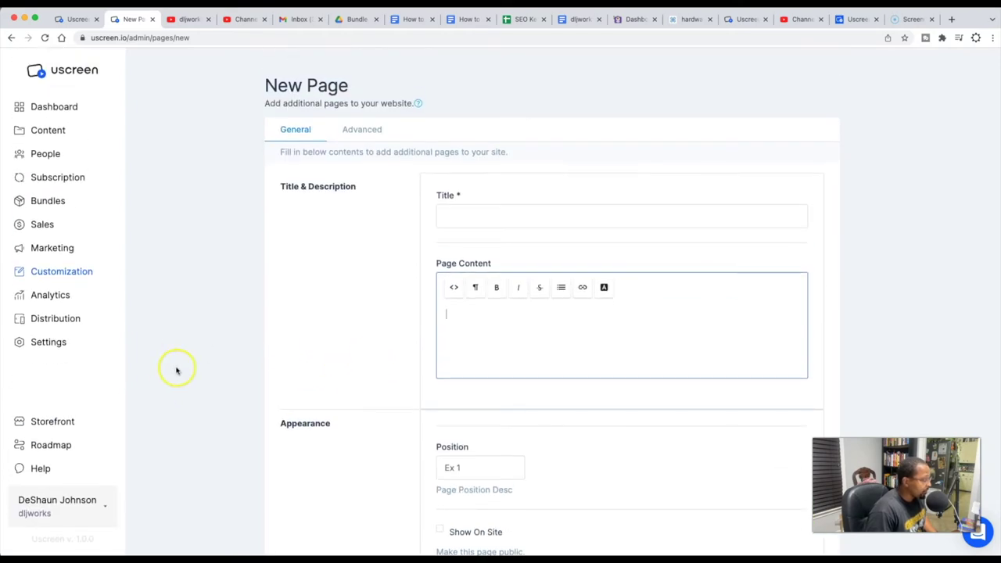
Open the code editor for the storefront's current theme from the customization area.
{"action": "left_click", "coordinate": [82, 272]}
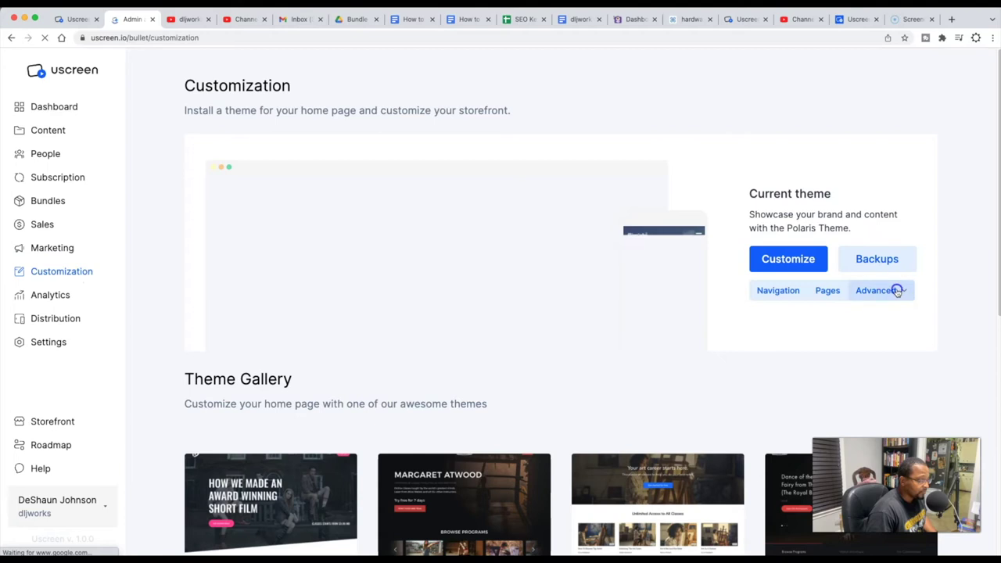
{"action": "left_click", "coordinate": [895, 290]}
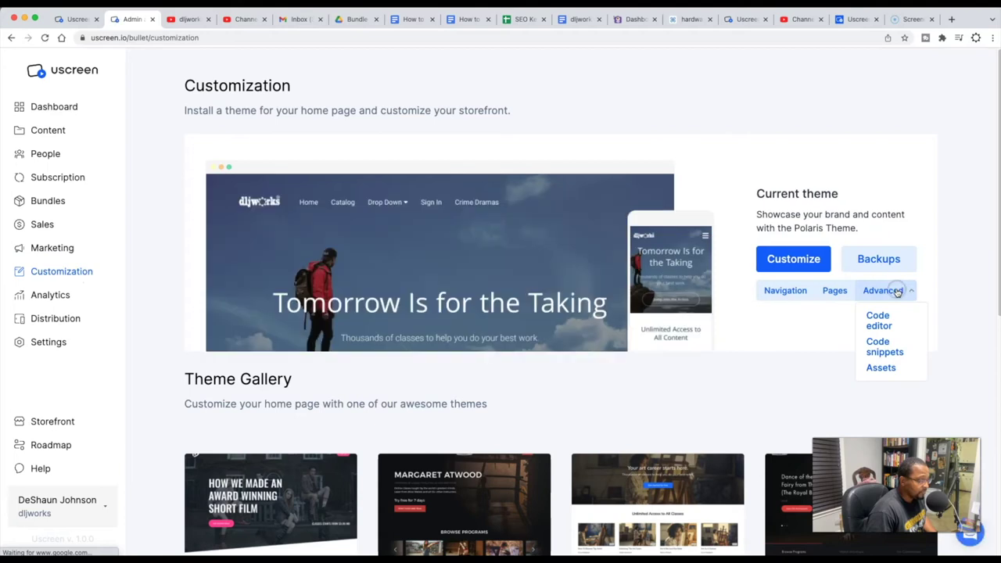
{"action": "left_click", "coordinate": [879, 325]}
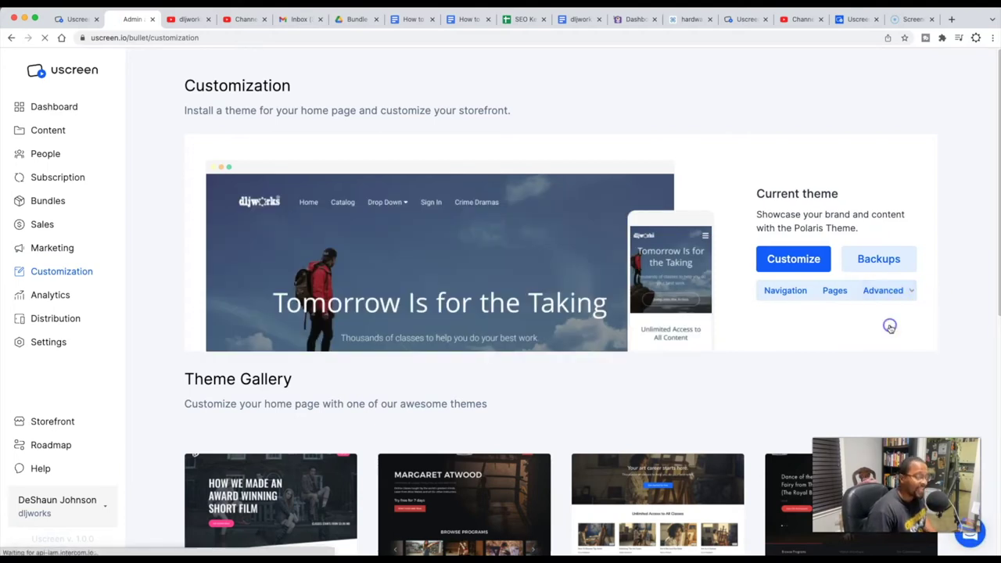
Examine the theme's list of template, snippet and asset files.
{"action": "scroll", "coordinate": [340, 291], "scroll_direction": "down", "scroll_amount": 5}
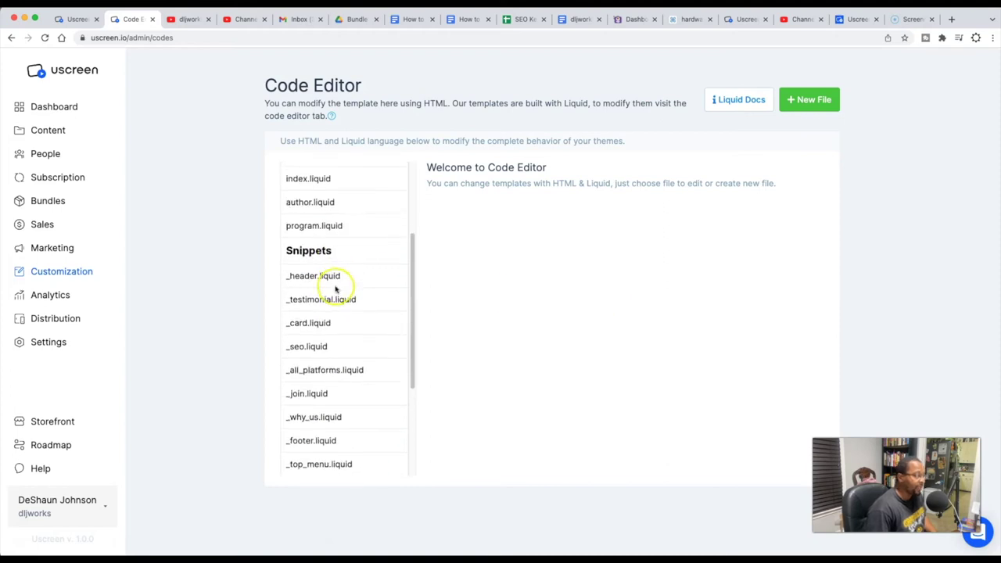
{"action": "scroll", "coordinate": [352, 291], "scroll_direction": "up", "scroll_amount": 1}
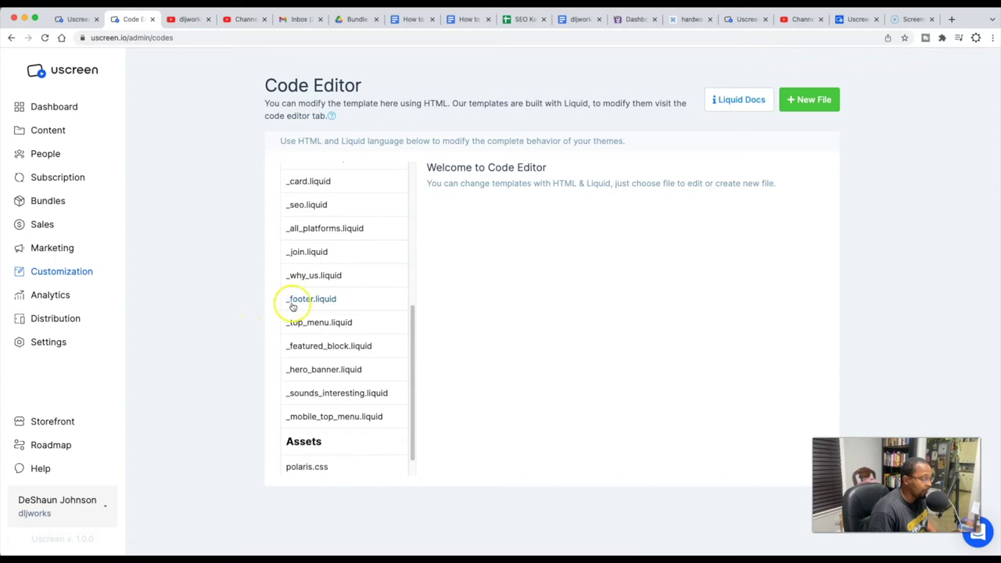
{"action": "scroll", "coordinate": [290, 306], "scroll_direction": "up", "scroll_amount": 6}
{"action": "scroll", "coordinate": [305, 305], "scroll_direction": "down", "scroll_amount": 8}
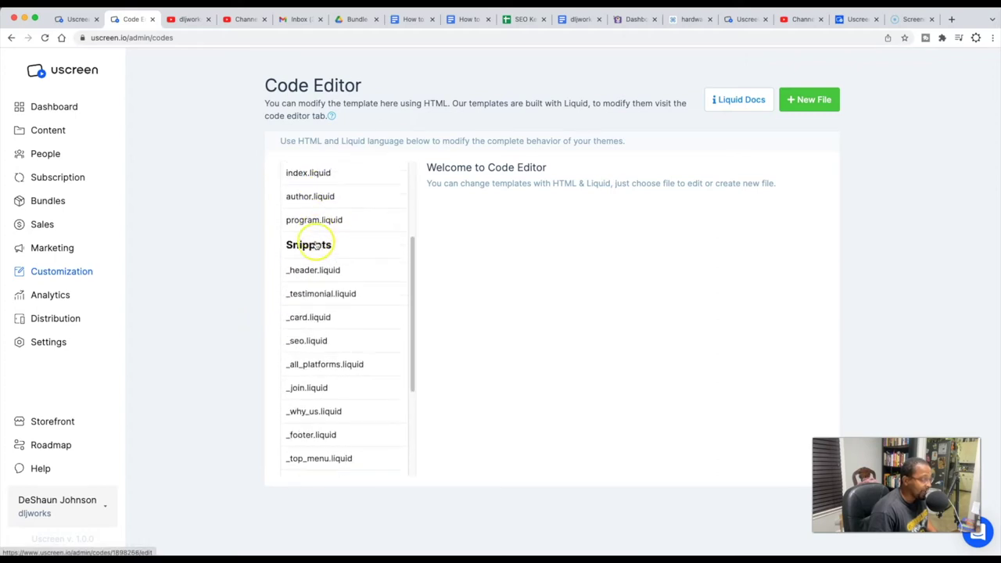
{"action": "scroll", "coordinate": [319, 248], "scroll_direction": "up", "scroll_amount": 8}
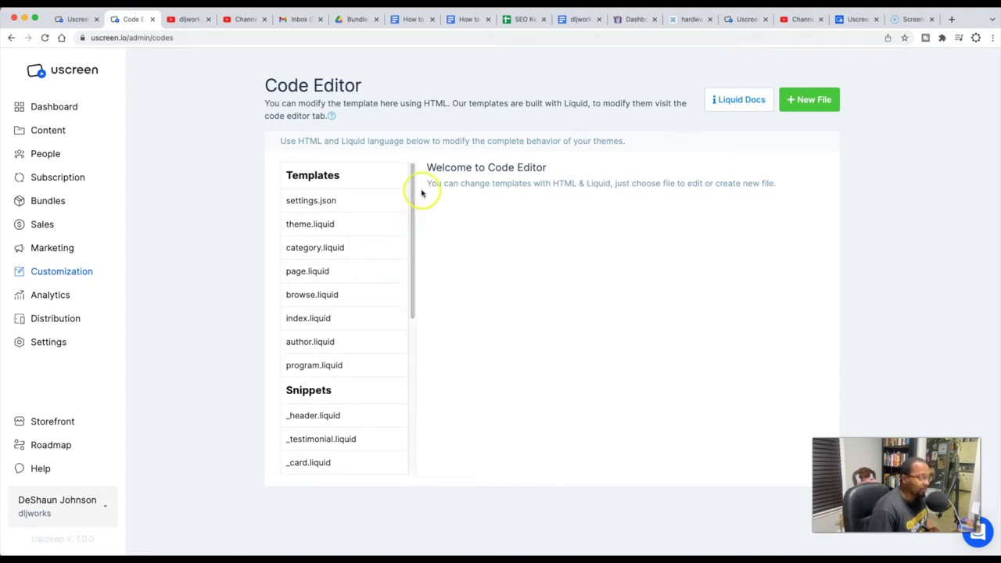
{"action": "left_click_drag", "start_coordinate": [408, 174], "coordinate": [418, 149]}
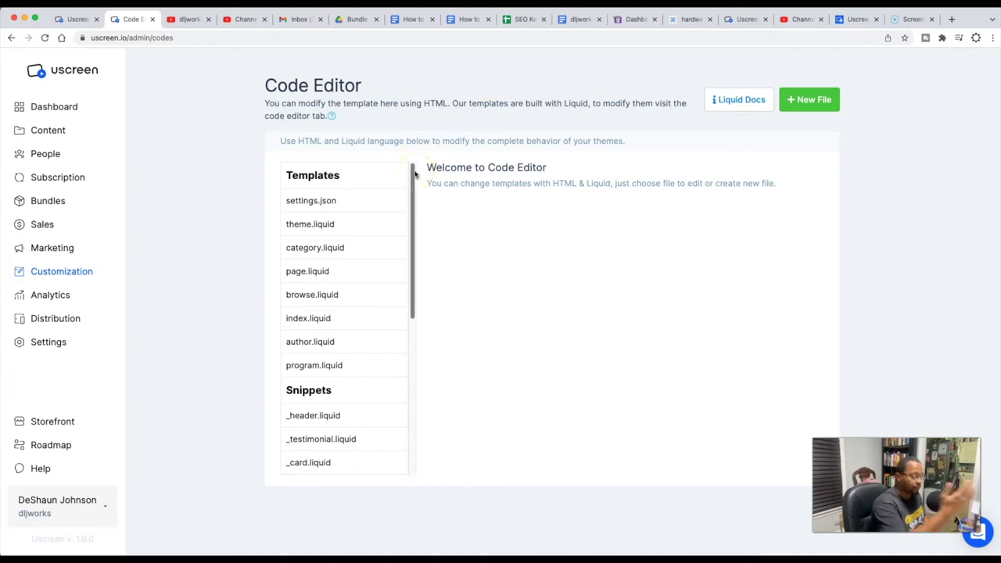
Open the polaris.css asset in the code editor and look through its style rules.
{"action": "left_click_drag", "start_coordinate": [415, 173], "coordinate": [413, 341]}
{"action": "left_click", "coordinate": [319, 440]}
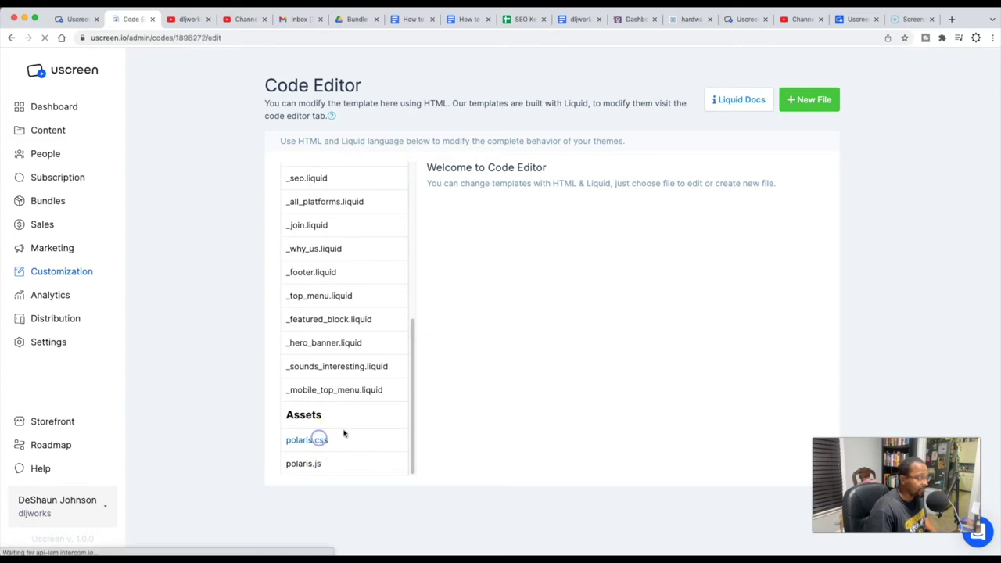
{"action": "scroll", "coordinate": [475, 244], "scroll_direction": "down", "scroll_amount": 3}
{"action": "scroll", "coordinate": [556, 282], "scroll_direction": "up", "scroll_amount": 3}
{"action": "scroll", "coordinate": [557, 281], "scroll_direction": "down", "scroll_amount": 3}
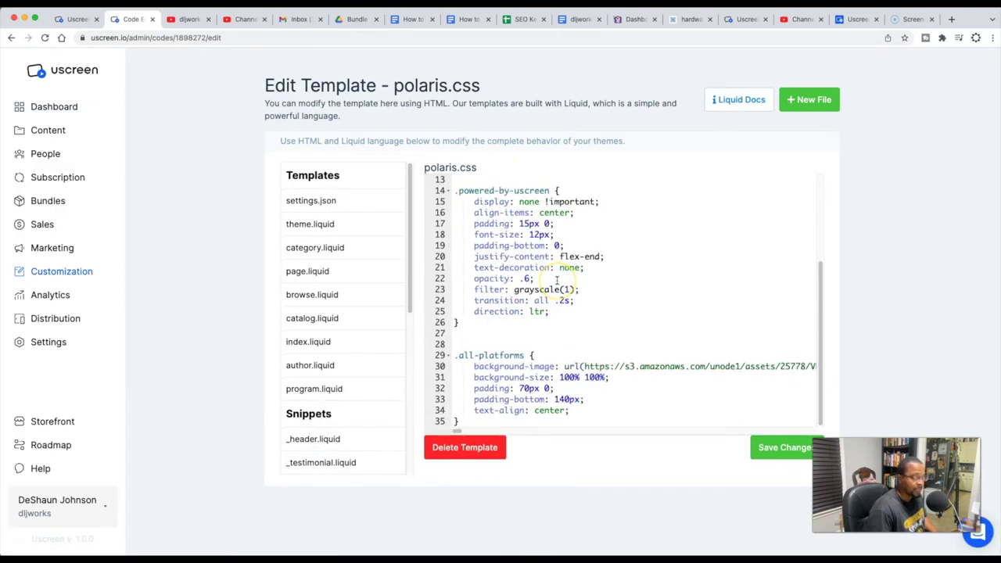
{"action": "left_click", "coordinate": [559, 285]}
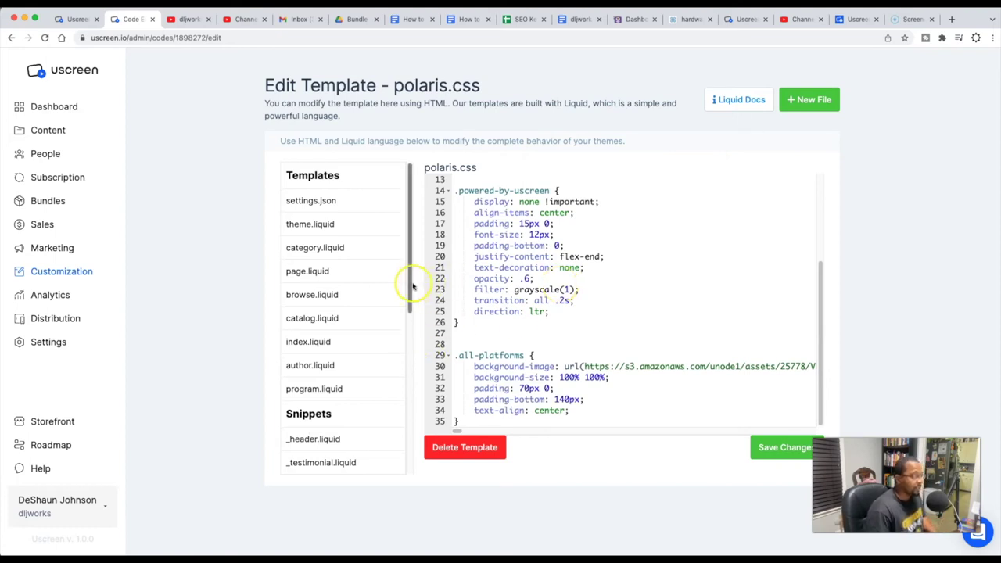
Review the theme's files from the templates through the snippets to the assets while polaris.css stays open.
{"action": "left_click_drag", "start_coordinate": [410, 283], "coordinate": [407, 246]}
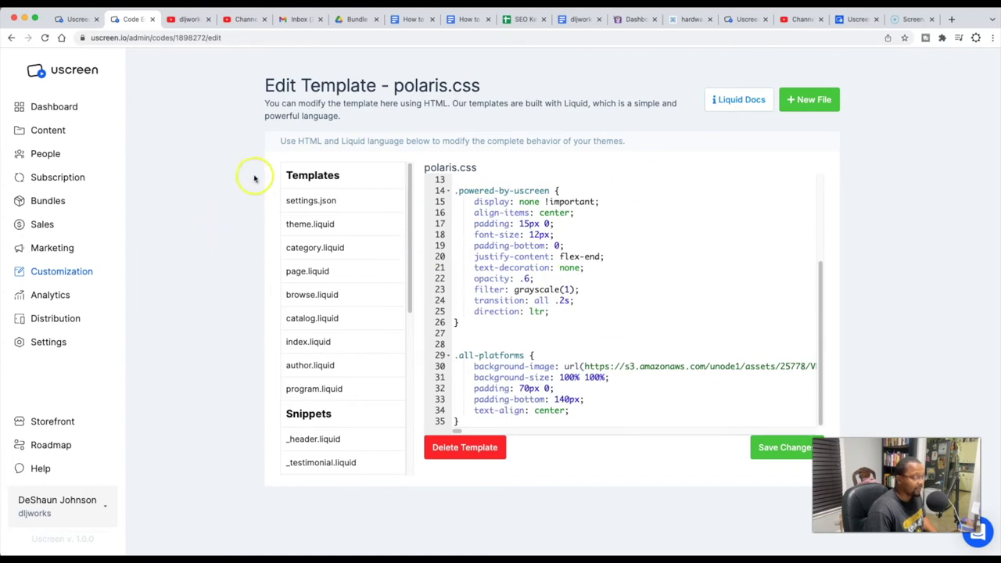
{"action": "scroll", "coordinate": [328, 336], "scroll_direction": "down", "scroll_amount": 10}
{"action": "scroll", "coordinate": [369, 422], "scroll_direction": "up", "scroll_amount": 10}
{"action": "scroll", "coordinate": [363, 375], "scroll_direction": "down", "scroll_amount": 9}
{"action": "scroll", "coordinate": [352, 346], "scroll_direction": "up", "scroll_amount": 1}
{"action": "scroll", "coordinate": [364, 339], "scroll_direction": "down", "scroll_amount": 1}
{"action": "scroll", "coordinate": [375, 297], "scroll_direction": "up", "scroll_amount": 8}
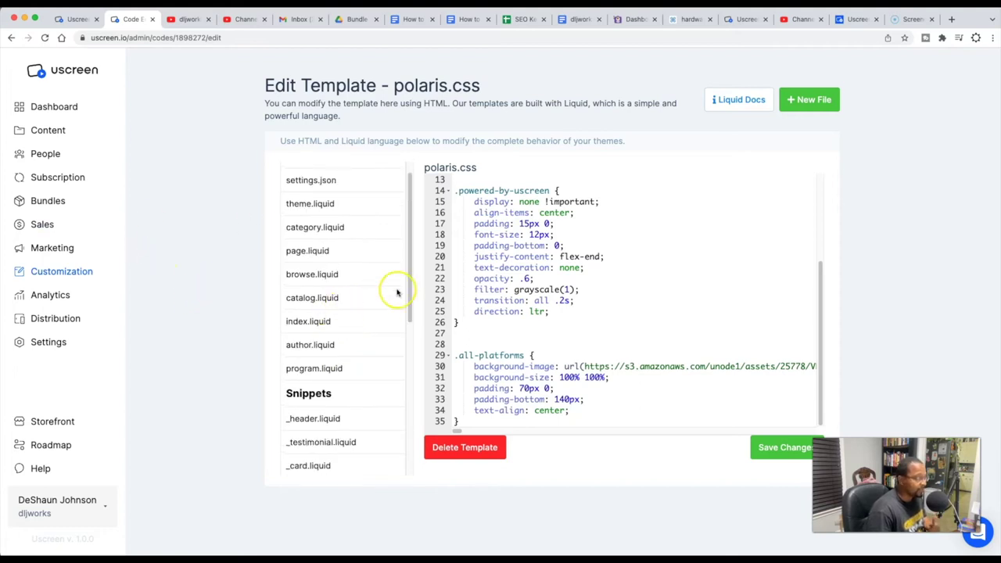
{"action": "left_click_drag", "start_coordinate": [407, 263], "coordinate": [409, 451]}
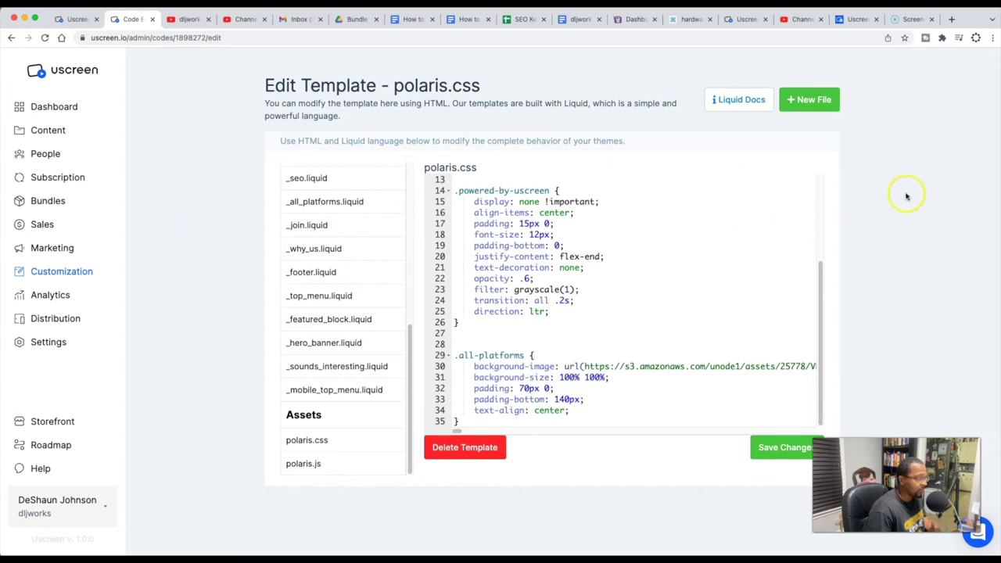
{"action": "left_click", "coordinate": [462, 112]}
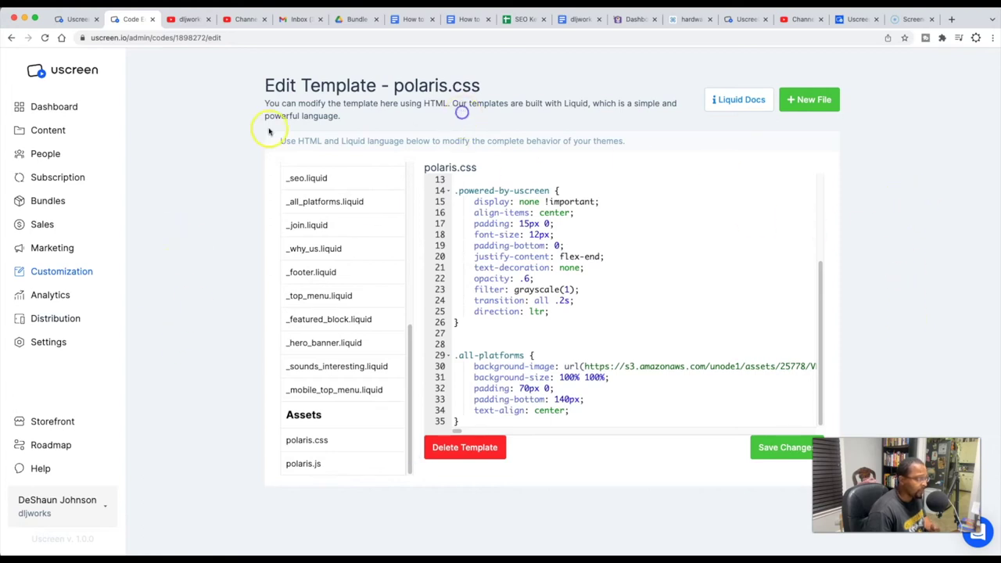
{"action": "scroll", "coordinate": [326, 245], "scroll_direction": "up", "scroll_amount": 1}
{"action": "scroll", "coordinate": [320, 226], "scroll_direction": "up", "scroll_amount": 10}
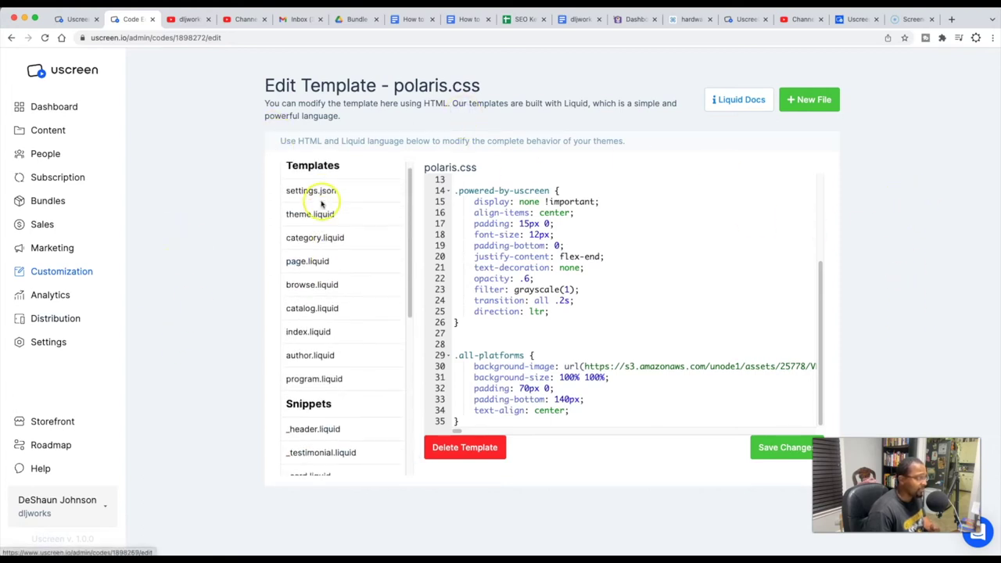
Return to the customization area and open the current theme's uploaded assets.
{"action": "left_click", "coordinate": [67, 278]}
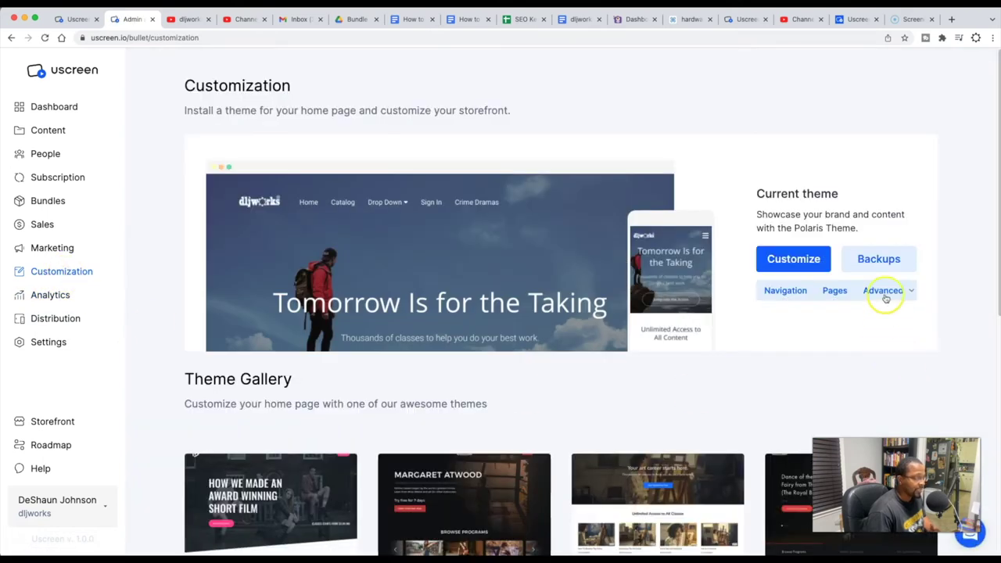
{"action": "left_click", "coordinate": [910, 290]}
{"action": "left_click", "coordinate": [895, 371]}
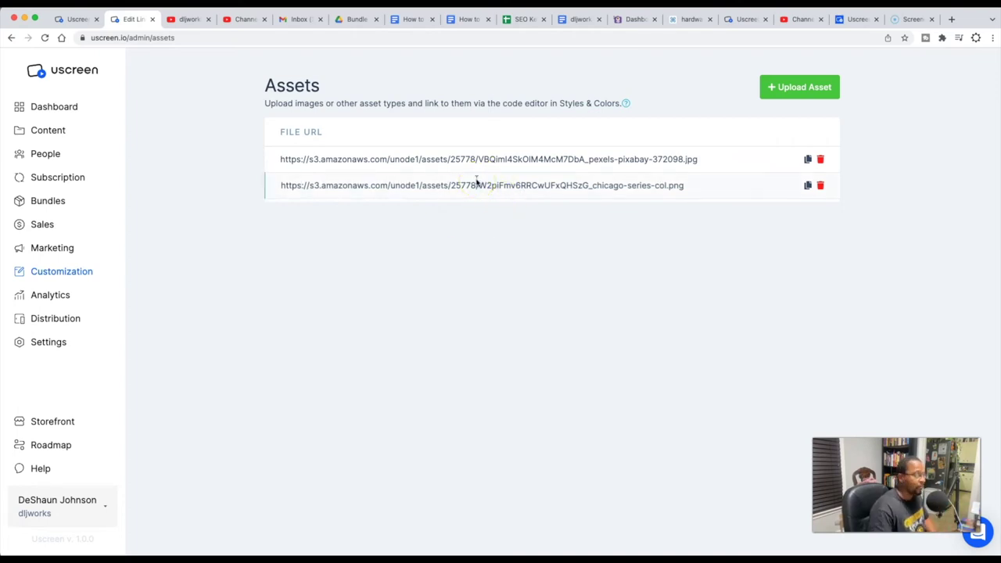
Go back to the customization area and open the code snippets for the storefront's common pages.
{"action": "left_click", "coordinate": [80, 270]}
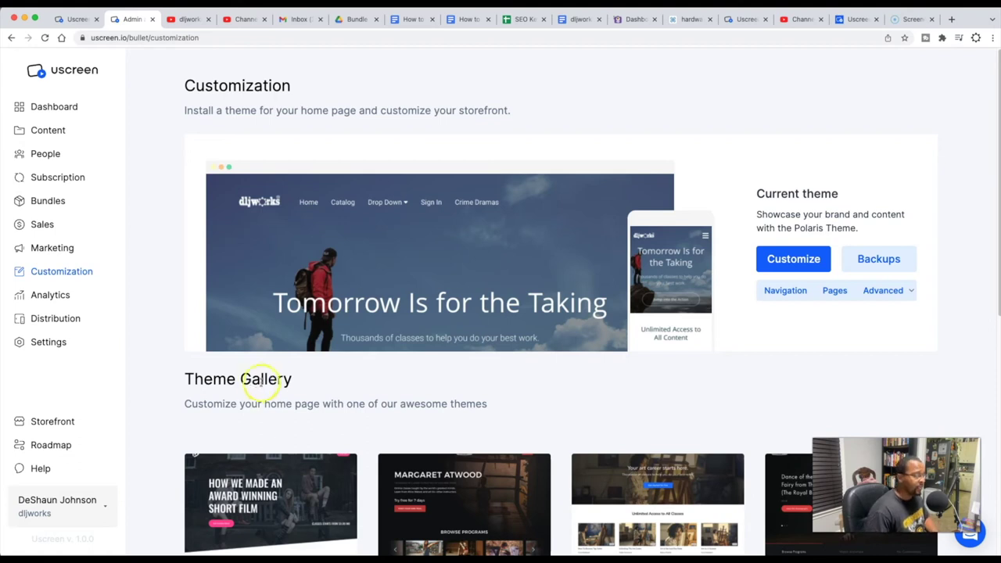
{"action": "left_click", "coordinate": [895, 291]}
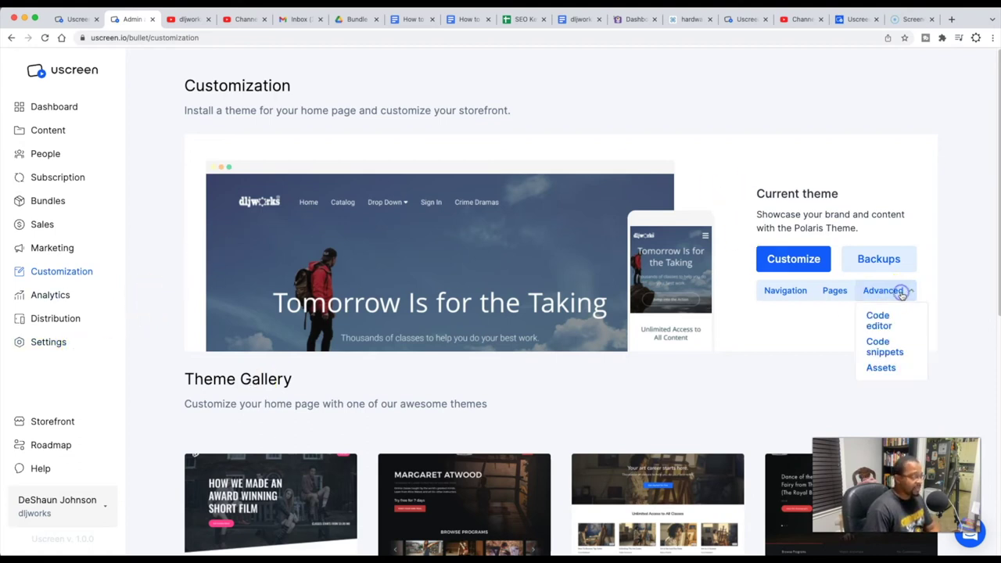
{"action": "left_click", "coordinate": [888, 348]}
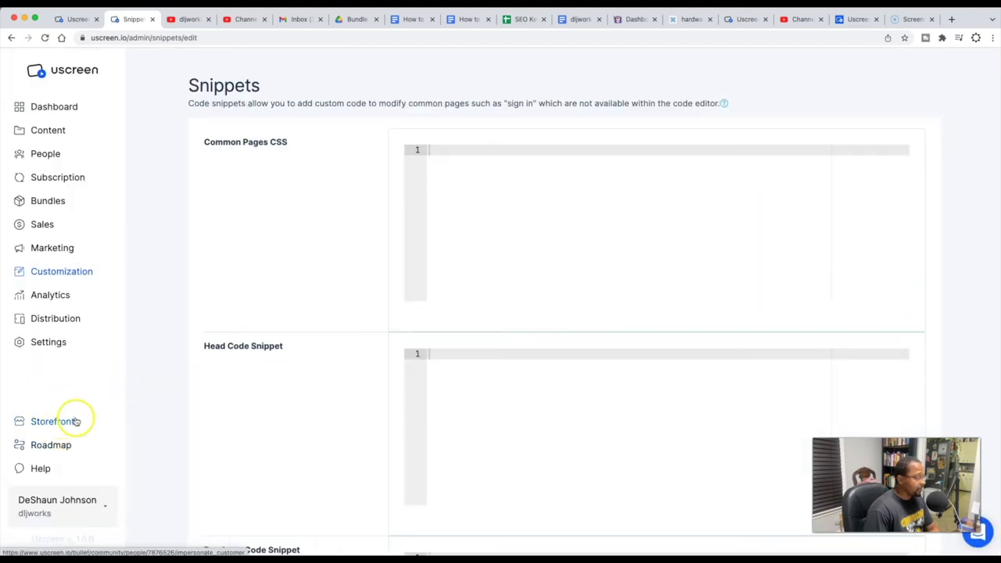
View the live storefront's catalog page and return to the code snippets in the admin area.
{"action": "left_click", "coordinate": [55, 420]}
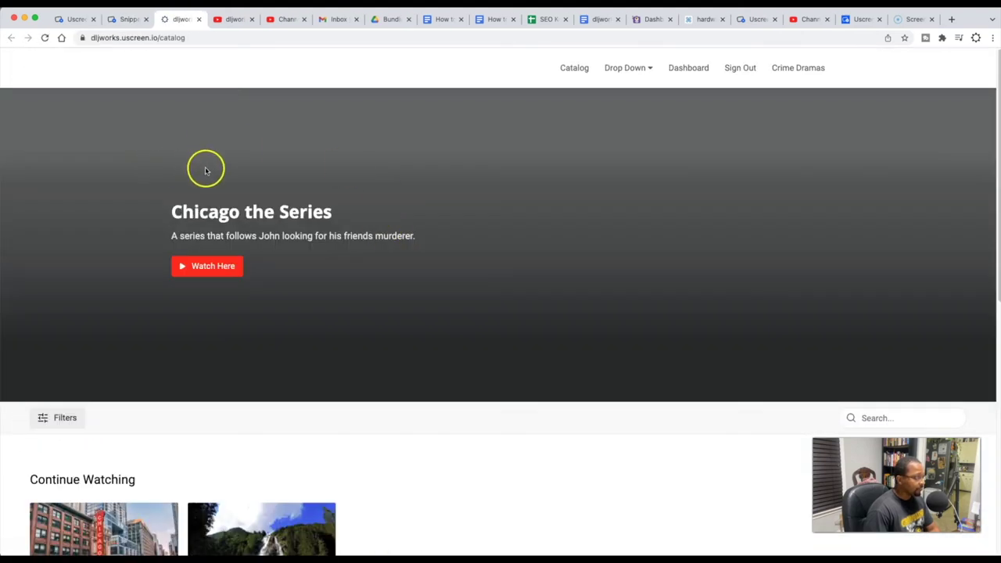
{"action": "scroll", "coordinate": [531, 236], "scroll_direction": "down", "scroll_amount": 5}
{"action": "scroll", "coordinate": [711, 333], "scroll_direction": "up", "scroll_amount": 3}
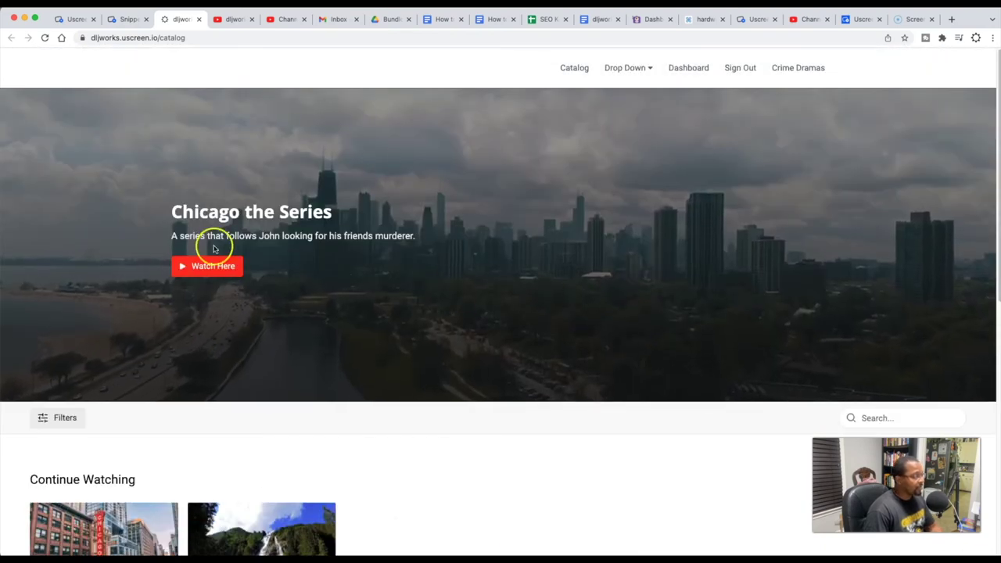
{"action": "left_click", "coordinate": [130, 17]}
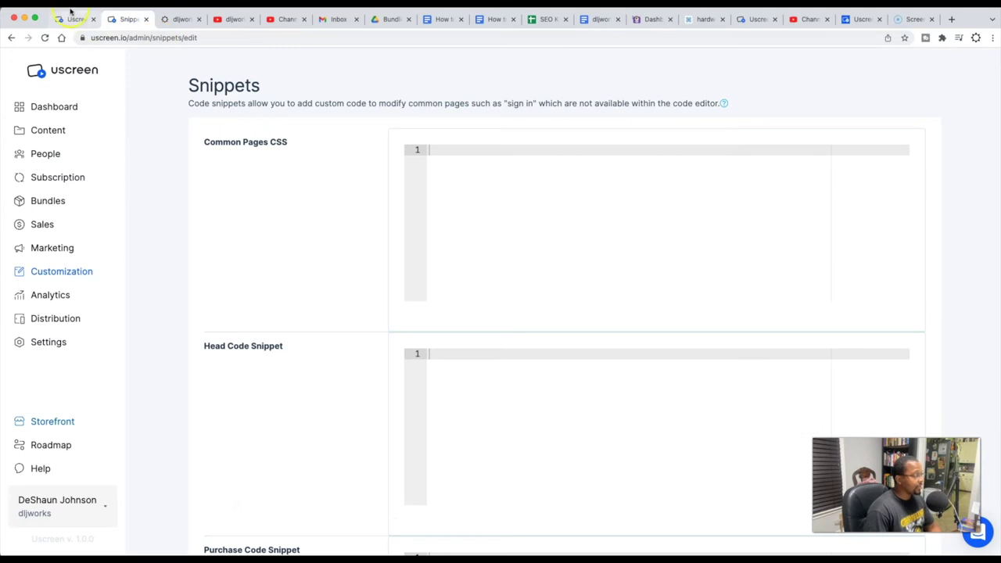
{"action": "left_click", "coordinate": [81, 19]}
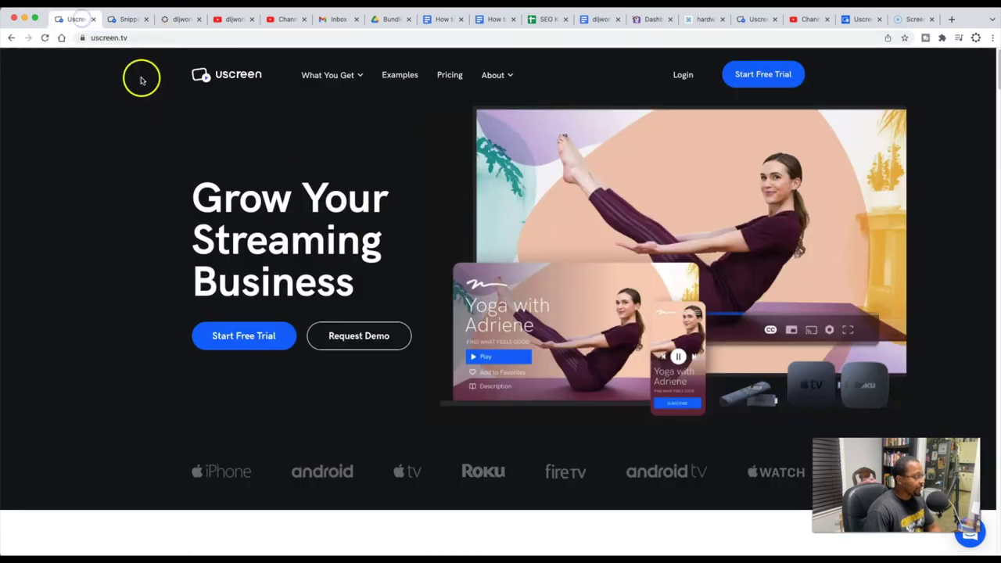
{"action": "left_click", "coordinate": [127, 18]}
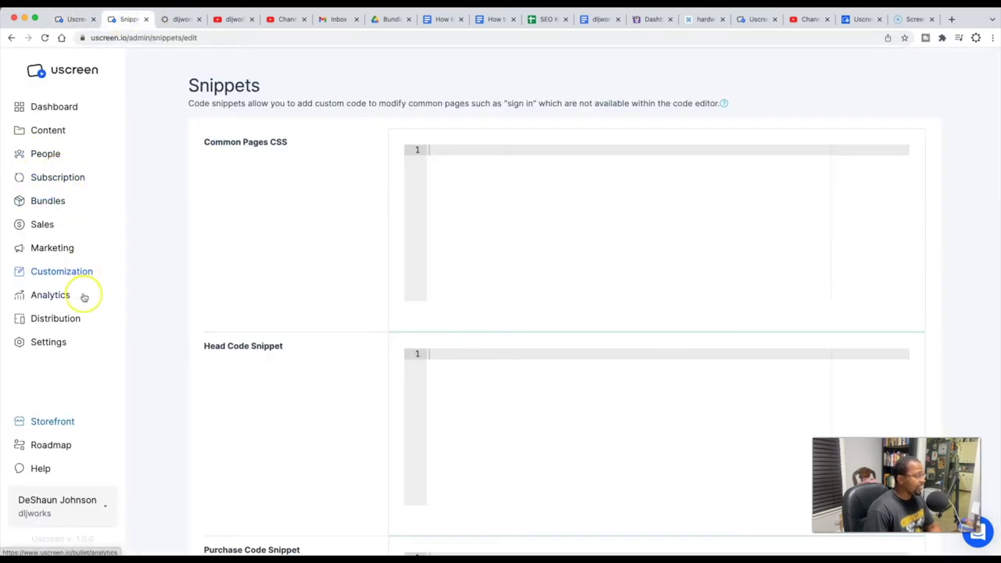
Open the Distribution section and look over the web platform and native app options.
{"action": "left_click", "coordinate": [60, 320]}
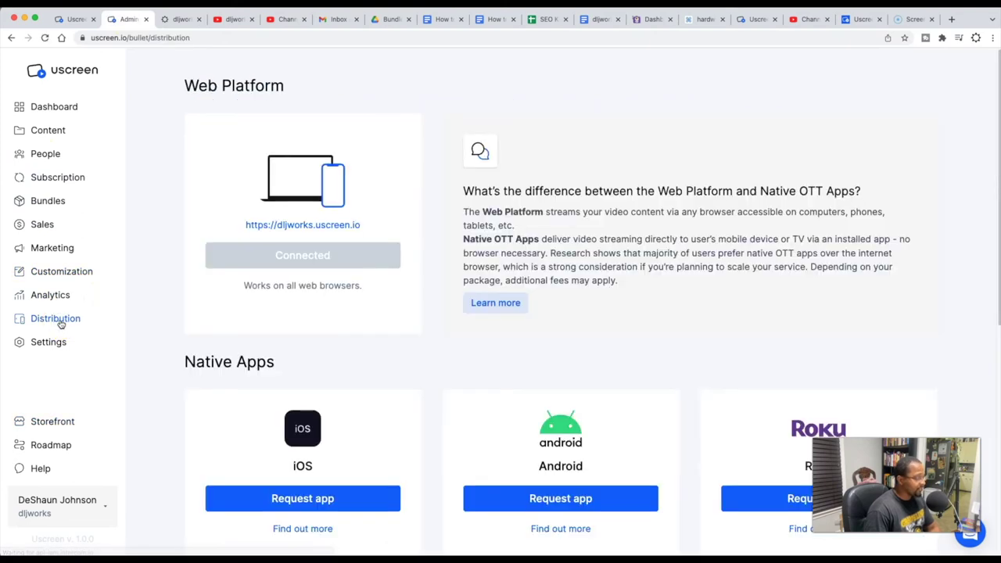
{"action": "scroll", "coordinate": [438, 339], "scroll_direction": "down", "scroll_amount": 3}
{"action": "scroll", "coordinate": [423, 327], "scroll_direction": "up", "scroll_amount": 3}
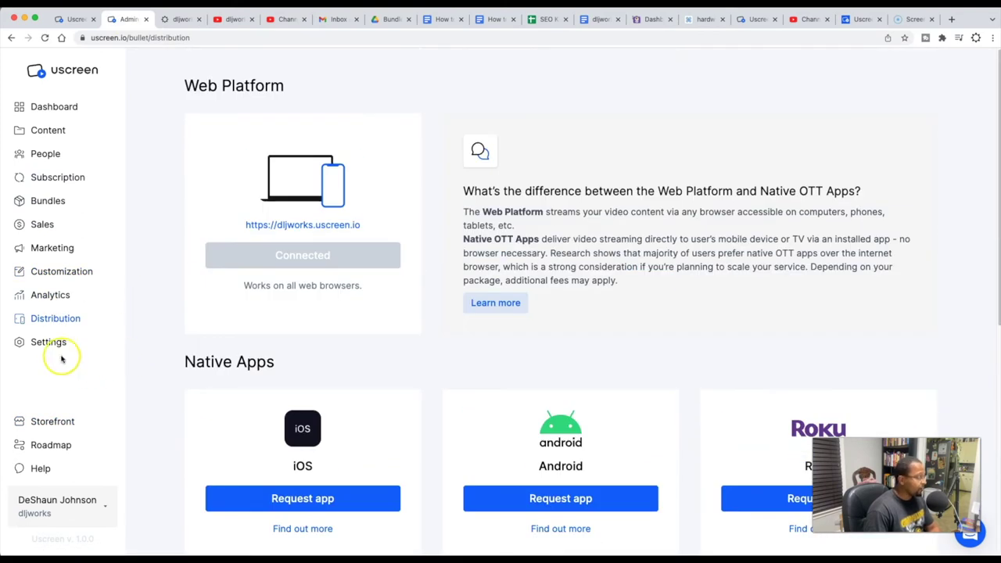
Look through the Analytics, Marketing and Sales sections of the admin area.
{"action": "left_click", "coordinate": [52, 295]}
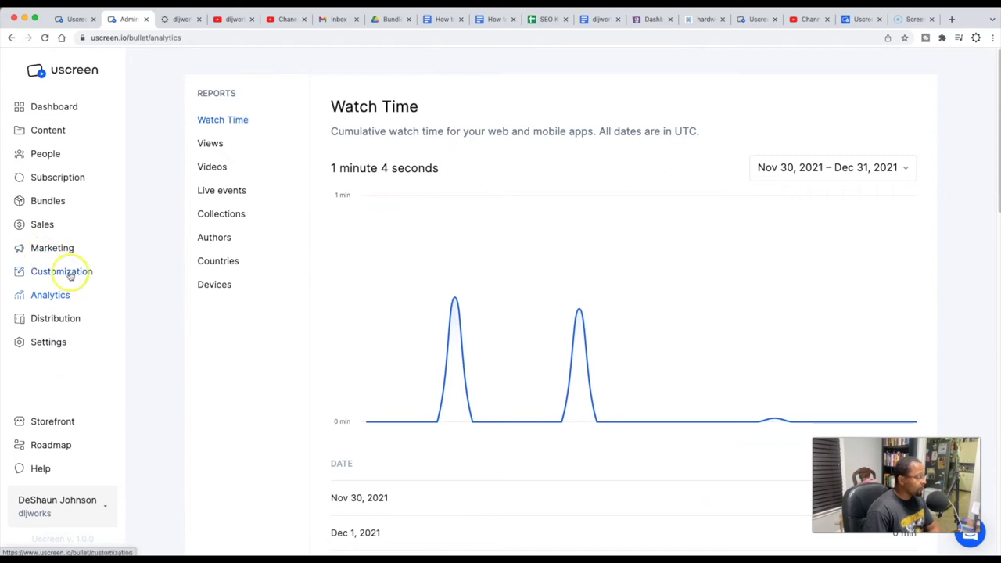
{"action": "left_click", "coordinate": [69, 271]}
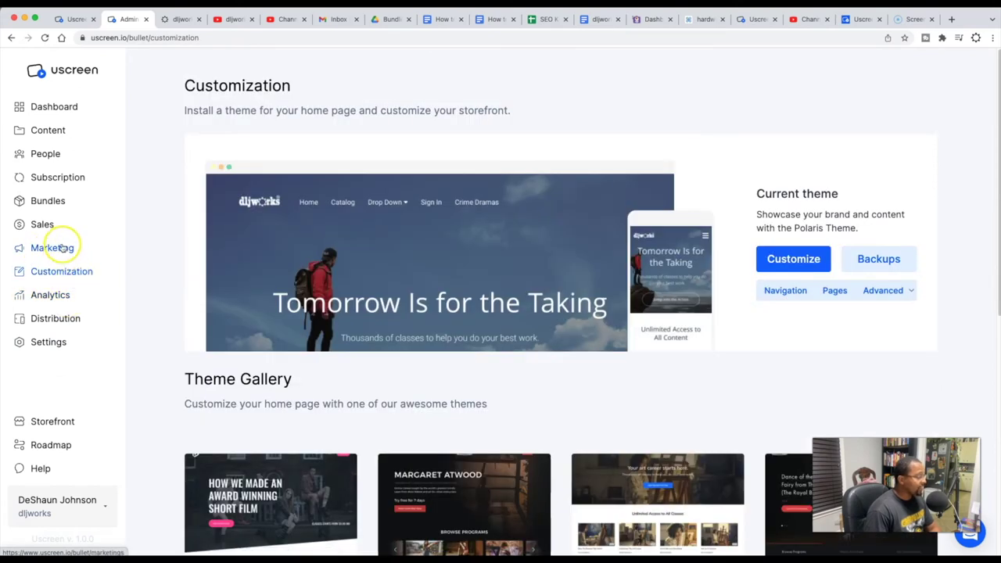
{"action": "left_click", "coordinate": [61, 248]}
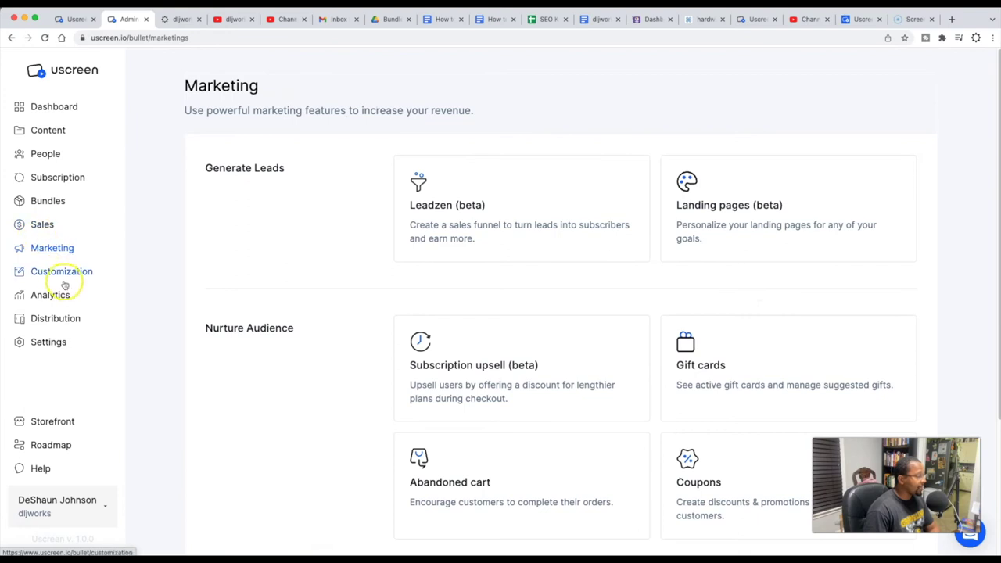
{"action": "scroll", "coordinate": [516, 257], "scroll_direction": "down", "scroll_amount": 4}
{"action": "scroll", "coordinate": [637, 232], "scroll_direction": "down", "scroll_amount": 1}
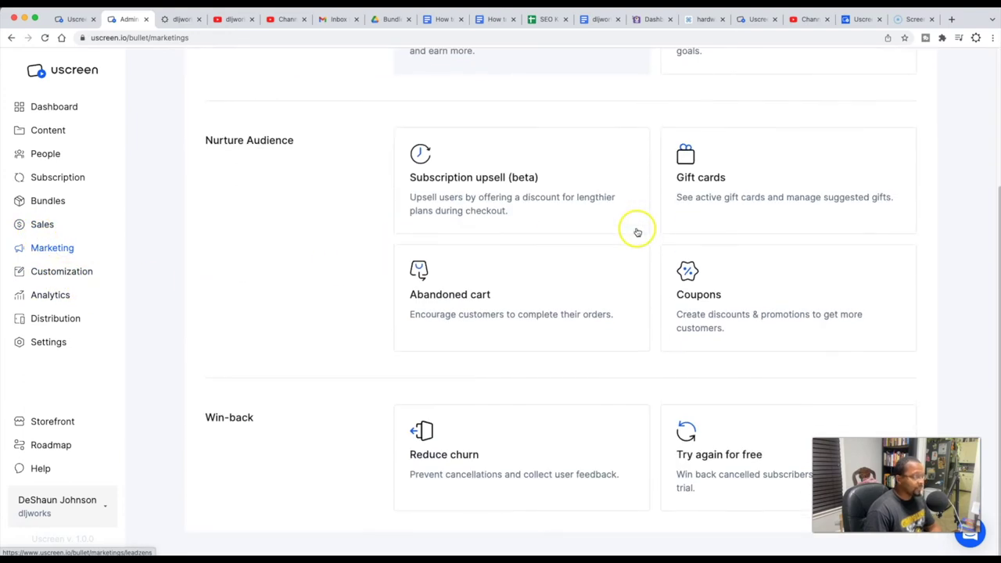
{"action": "left_click", "coordinate": [49, 294]}
{"action": "left_click", "coordinate": [59, 249]}
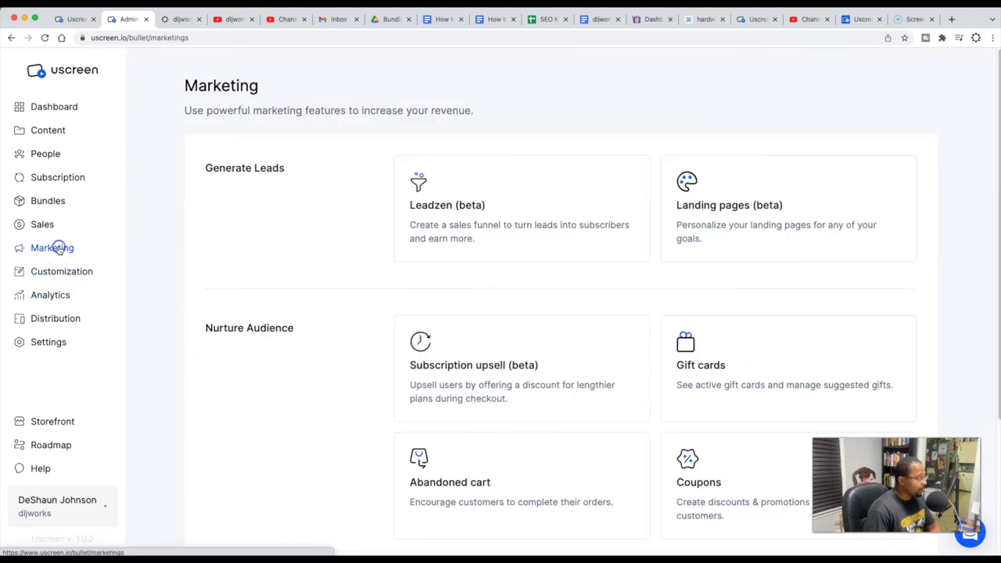
{"action": "left_click", "coordinate": [41, 224]}
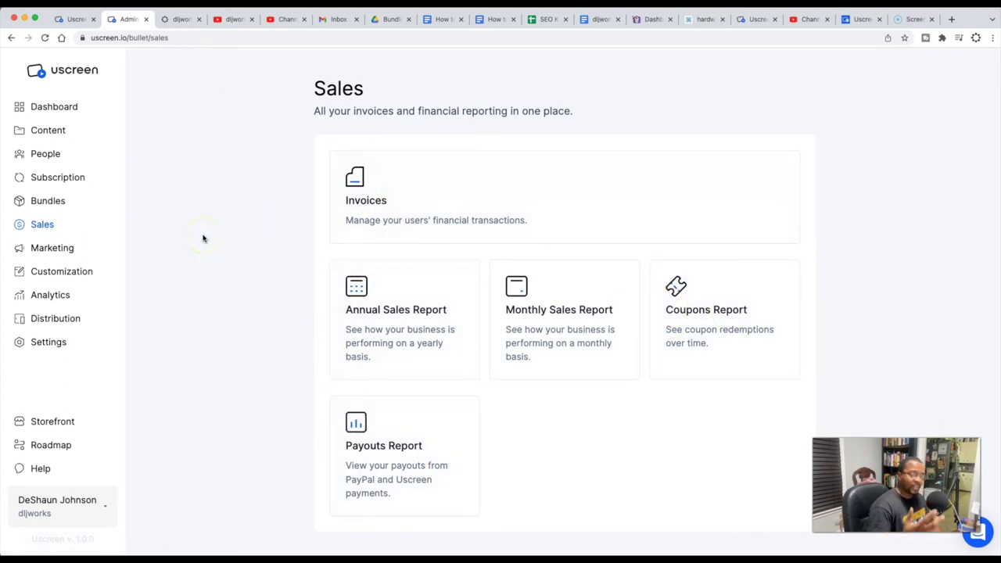
Return to the customization area, show the current theme's advanced options and browse the theme gallery.
{"action": "left_click", "coordinate": [52, 273]}
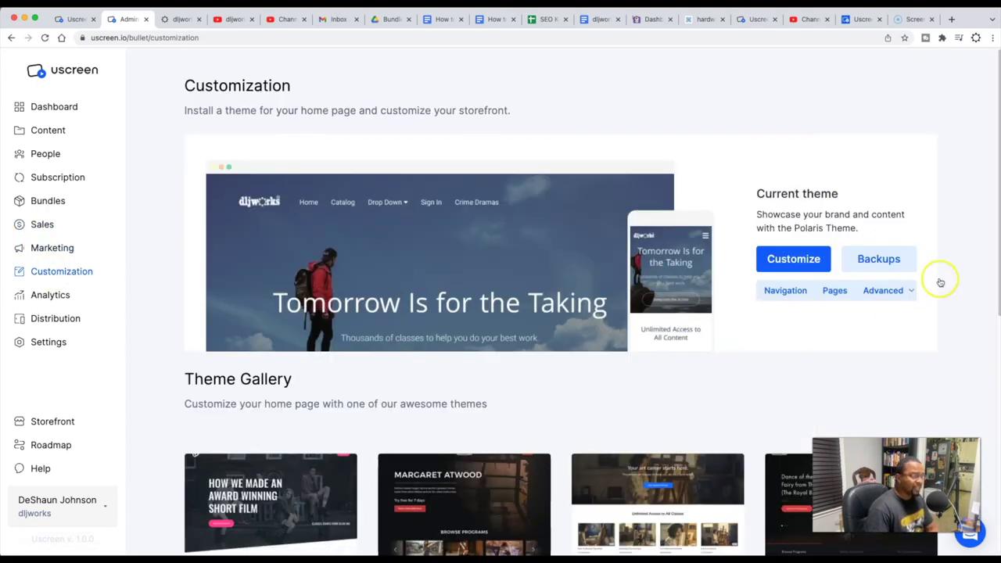
{"action": "left_click", "coordinate": [905, 291]}
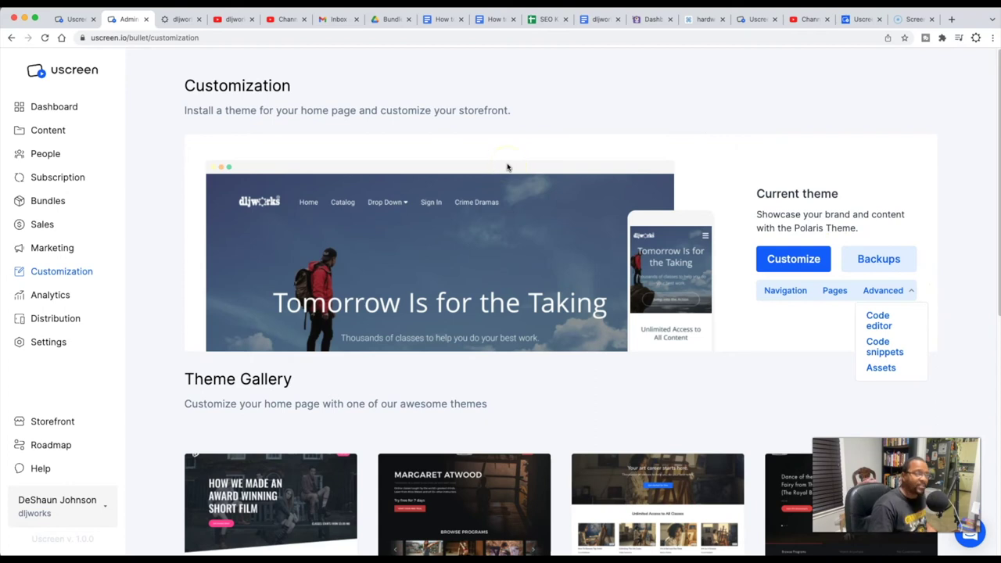
{"action": "scroll", "coordinate": [587, 326], "scroll_direction": "down", "scroll_amount": 1}
{"action": "scroll", "coordinate": [587, 327], "scroll_direction": "down", "scroll_amount": 10}
{"action": "scroll", "coordinate": [576, 351], "scroll_direction": "up", "scroll_amount": 11}
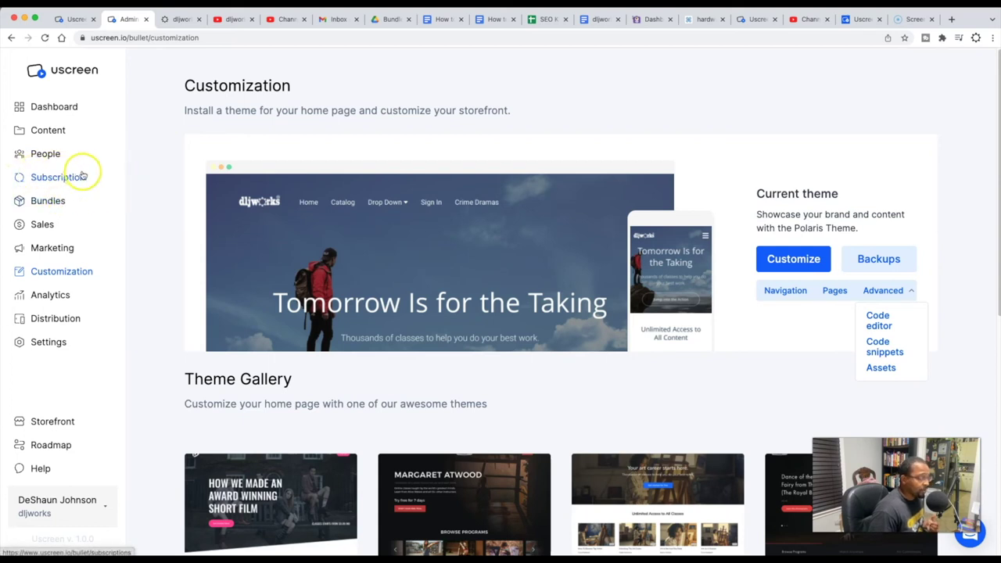
{"action": "scroll", "coordinate": [92, 231], "scroll_direction": "down", "scroll_amount": 1}
{"action": "scroll", "coordinate": [92, 231], "scroll_direction": "down", "scroll_amount": 3}
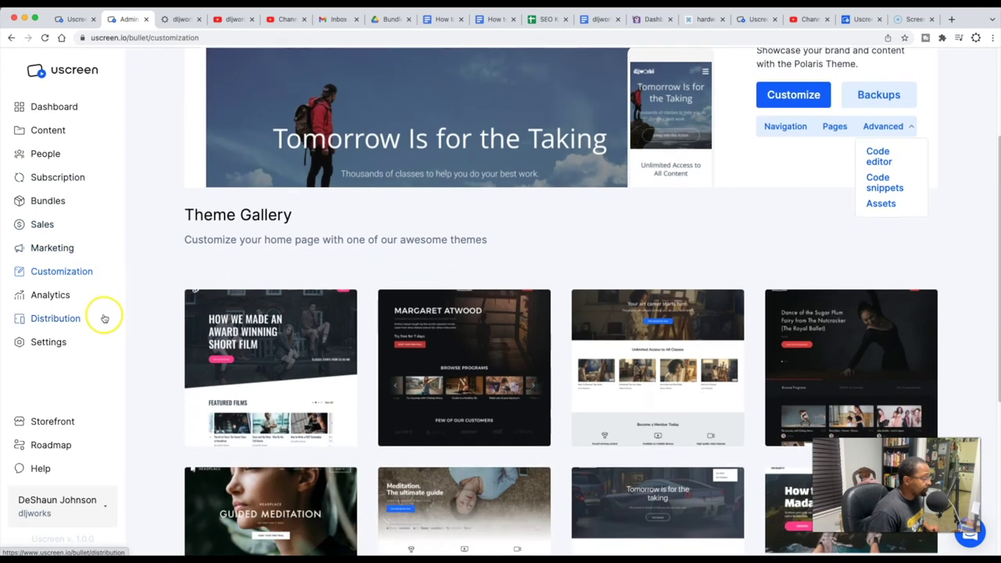
{"action": "scroll", "coordinate": [105, 315], "scroll_direction": "up", "scroll_amount": 4}
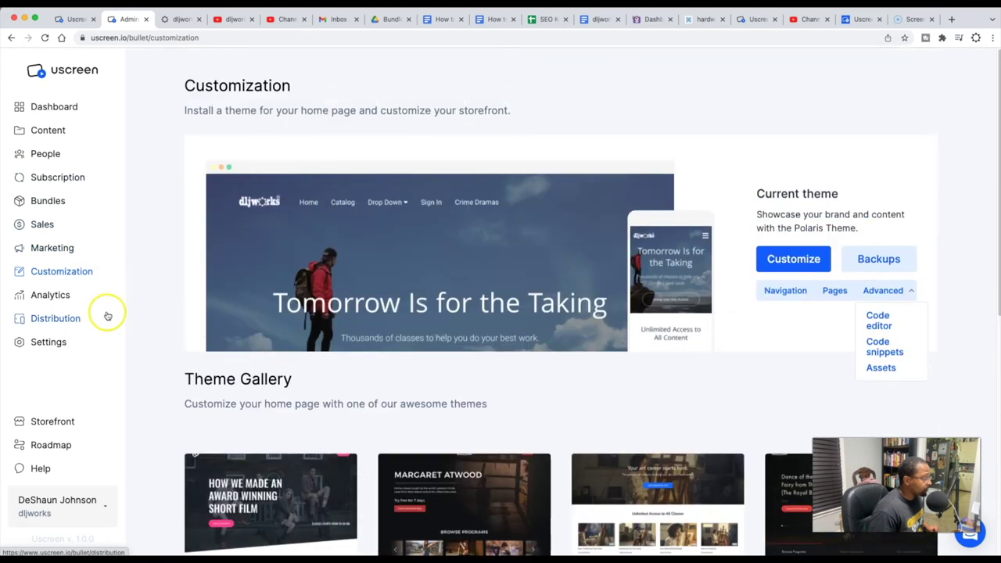
Open the dashboard and review its getting-started checklist and recommended articles.
{"action": "left_click", "coordinate": [68, 107]}
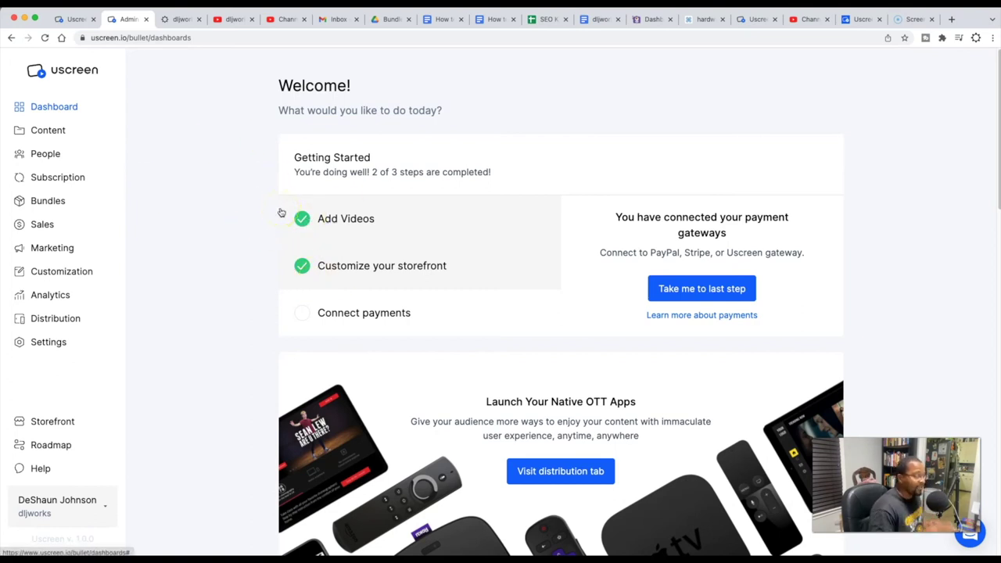
{"action": "left_click", "coordinate": [302, 218]}
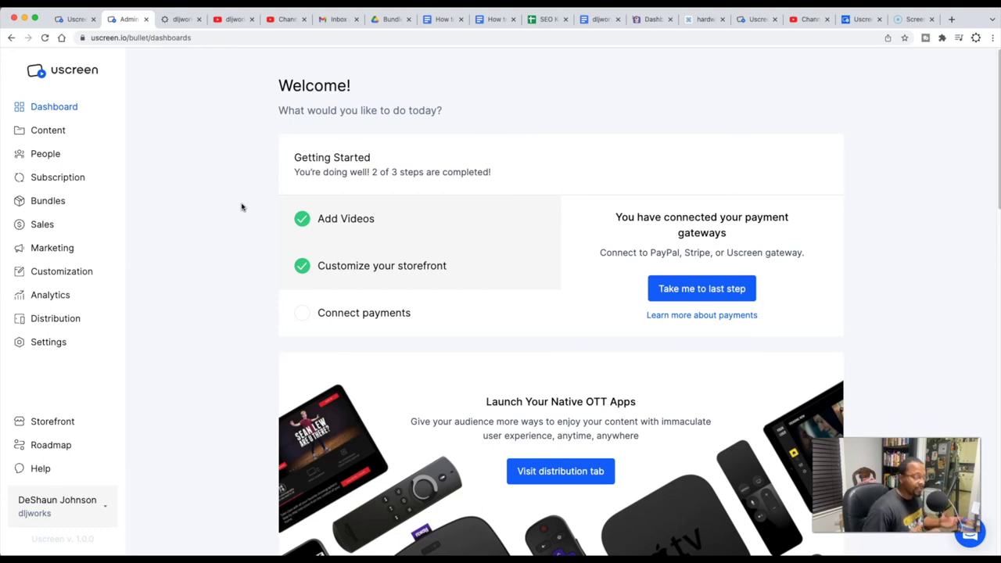
{"action": "scroll", "coordinate": [211, 190], "scroll_direction": "down", "scroll_amount": 5}
{"action": "scroll", "coordinate": [210, 190], "scroll_direction": "up", "scroll_amount": 5}
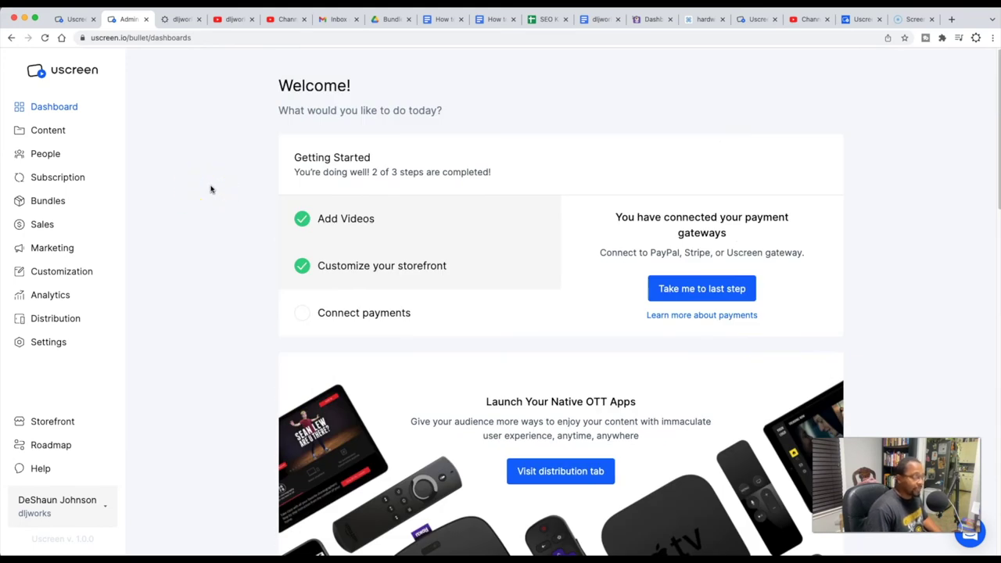
{"action": "scroll", "coordinate": [208, 186], "scroll_direction": "down", "scroll_amount": 10}
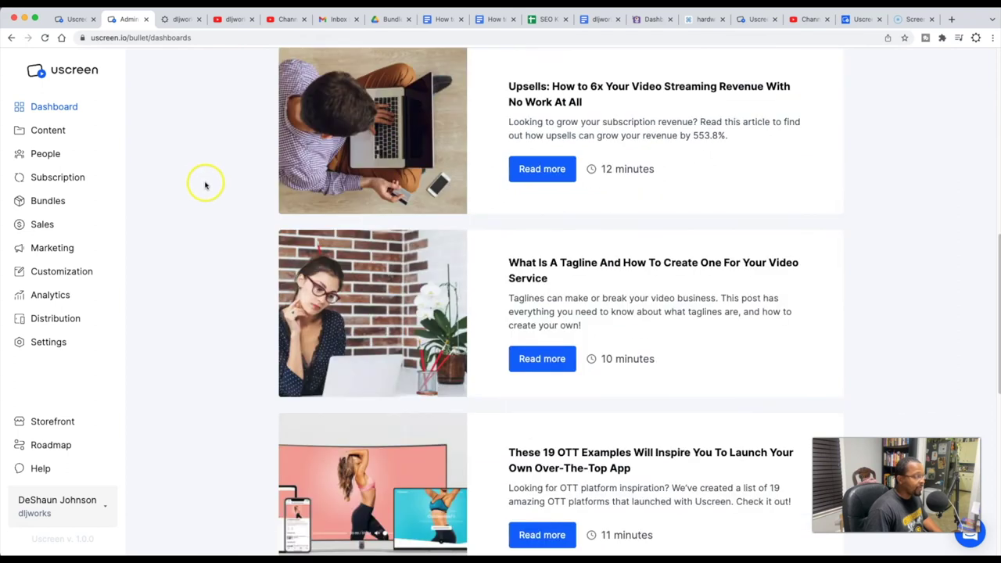
Open the Settings section to look over its options, and go on to the Analytics and Customization sections.
{"action": "scroll", "coordinate": [205, 186], "scroll_direction": "up", "scroll_amount": 10}
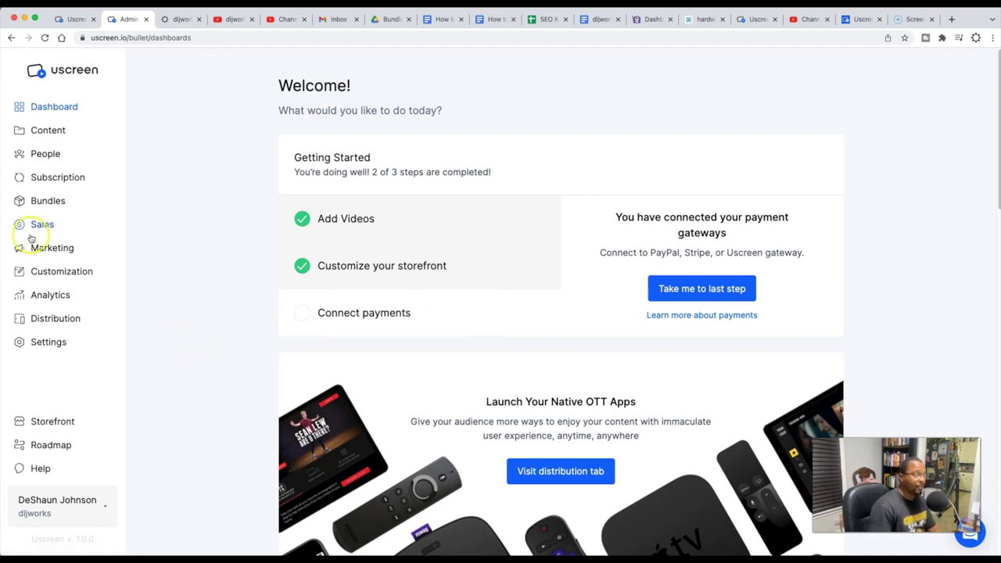
{"action": "left_click", "coordinate": [48, 344]}
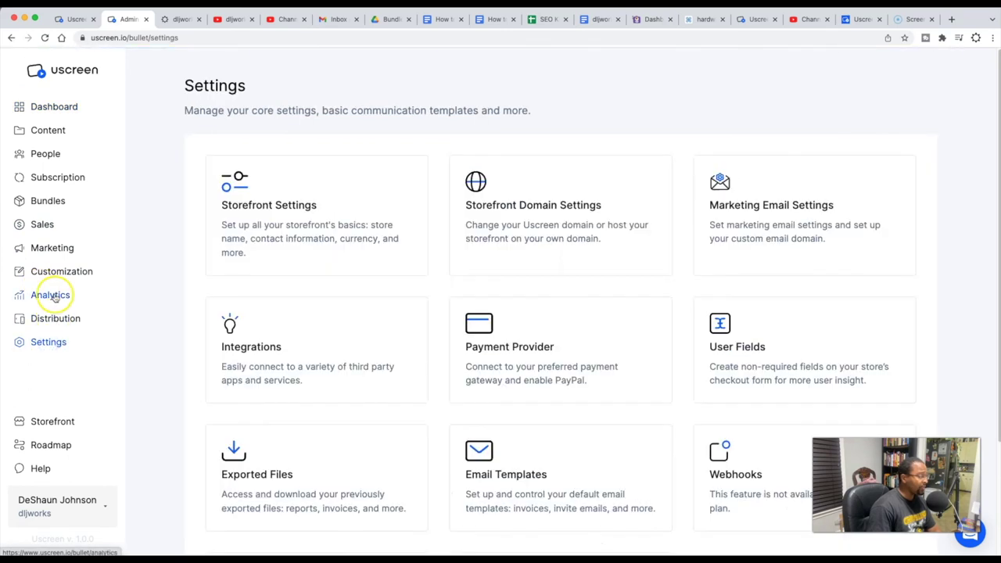
{"action": "left_click", "coordinate": [53, 294]}
{"action": "left_click", "coordinate": [52, 271]}
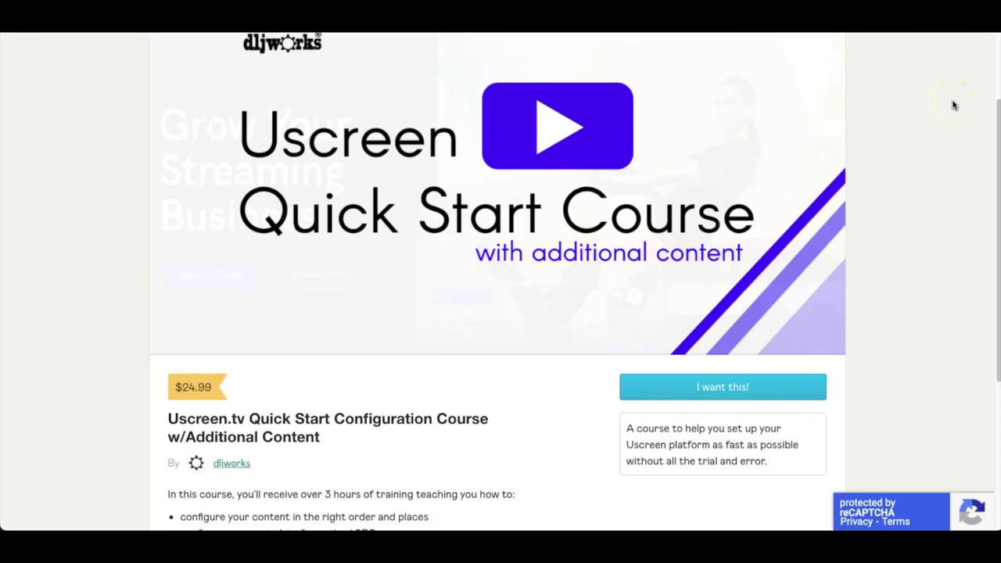
Switch to Gumroad and review the Uscreen.tv Quick Start Configuration Course, from its product page through the lesson files in all three content sections.
{"action": "scroll", "coordinate": [930, 122], "scroll_direction": "down", "scroll_amount": 3}
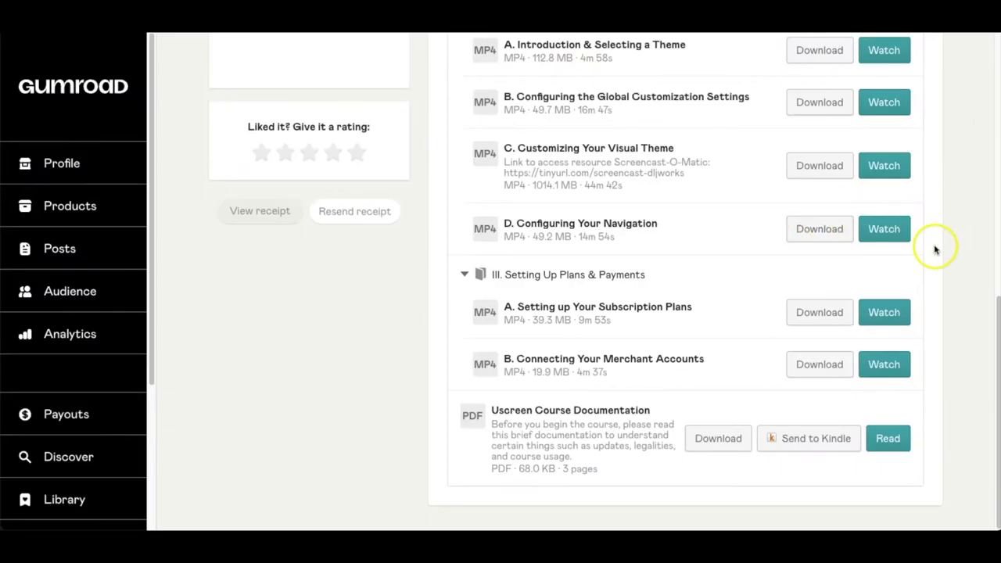
{"action": "scroll", "coordinate": [934, 248], "scroll_direction": "up", "scroll_amount": 10}
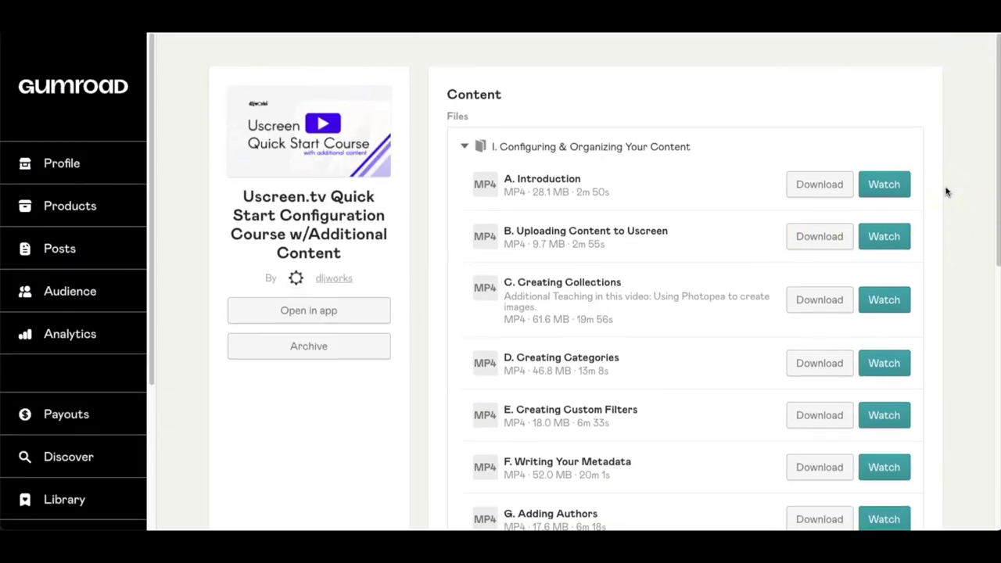
{"action": "scroll", "coordinate": [944, 194], "scroll_direction": "down", "scroll_amount": 10}
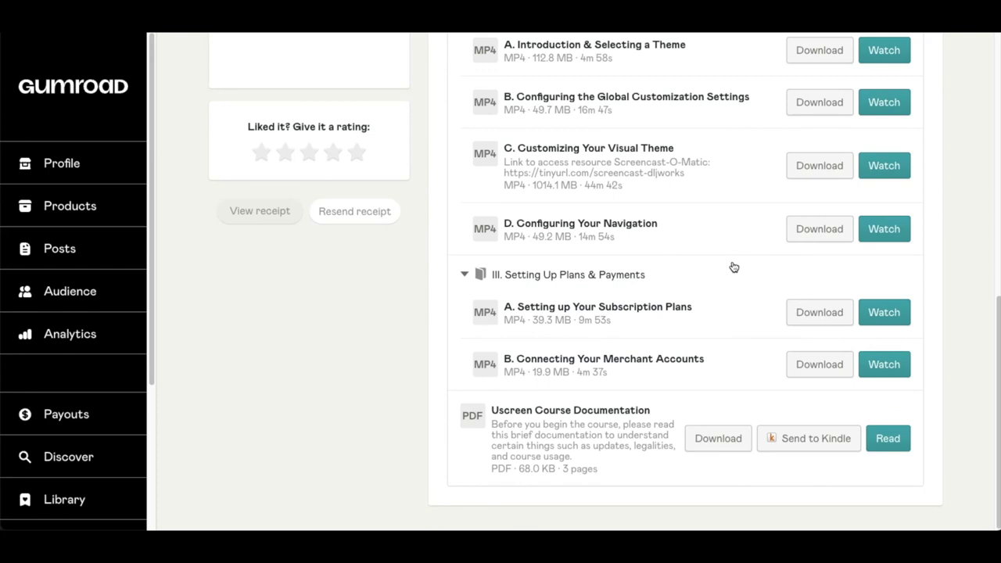
{"action": "scroll", "coordinate": [733, 268], "scroll_direction": "up", "scroll_amount": 10}
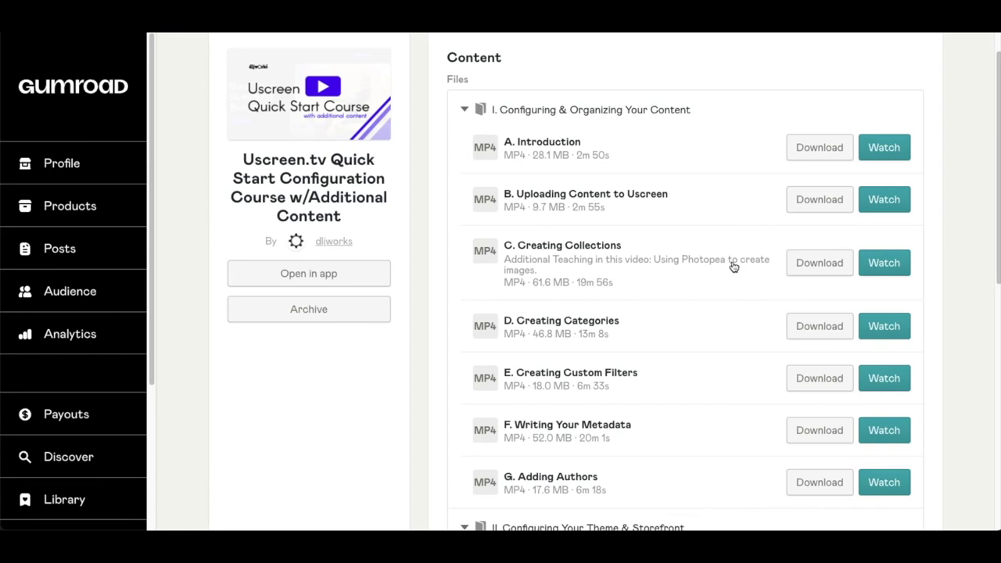
{"action": "left_click", "coordinate": [716, 263]}
{"action": "scroll", "coordinate": [710, 266], "scroll_direction": "down", "scroll_amount": 6}
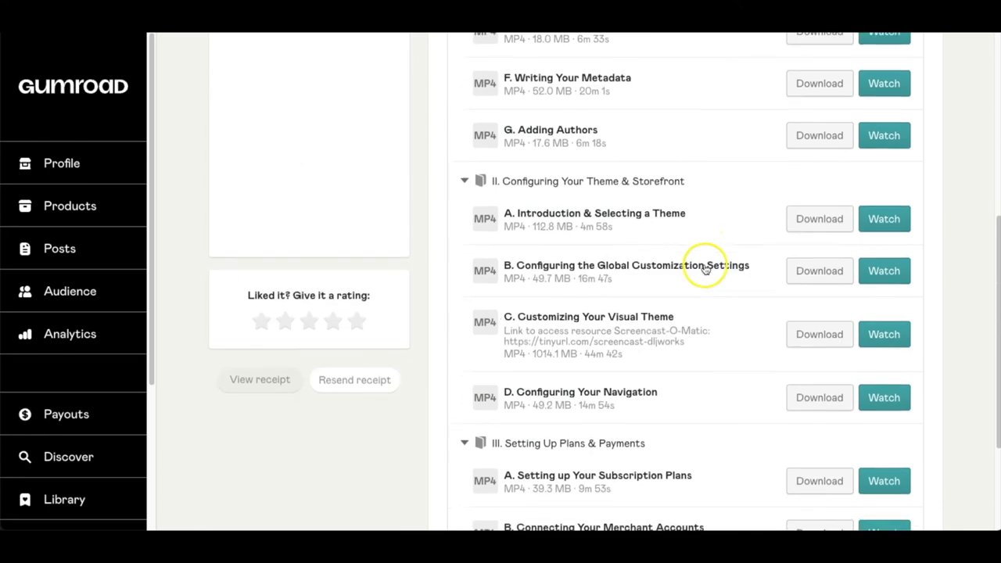
{"action": "scroll", "coordinate": [391, 391], "scroll_direction": "up", "scroll_amount": 8}
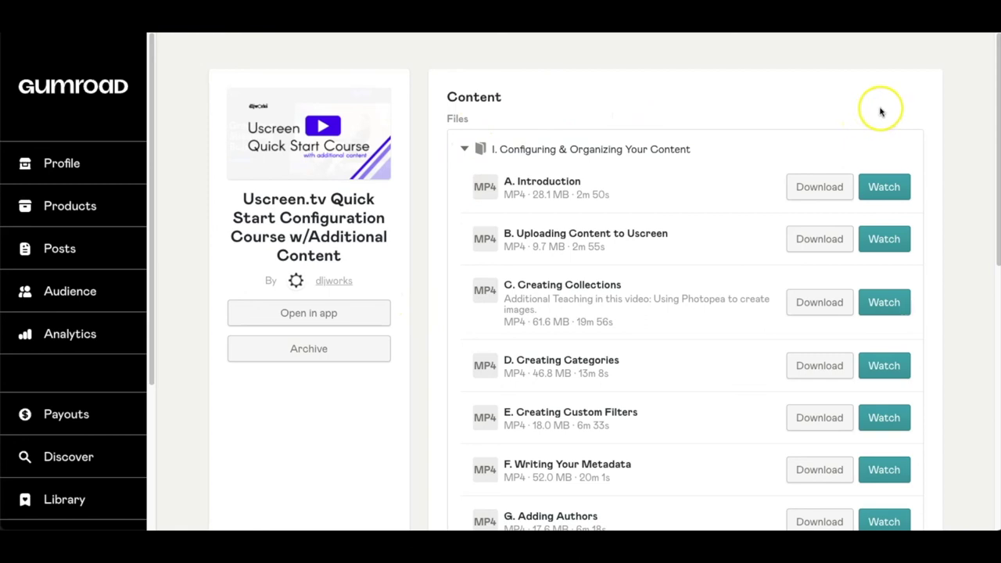
{"action": "scroll", "coordinate": [899, 113], "scroll_direction": "down", "scroll_amount": 7}
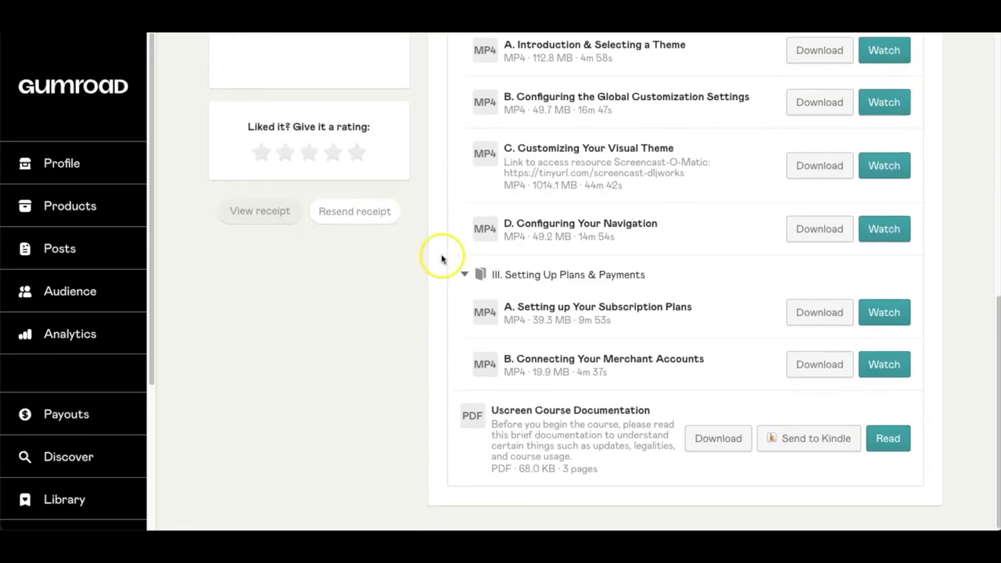
{"action": "scroll", "coordinate": [431, 252], "scroll_direction": "up", "scroll_amount": 7}
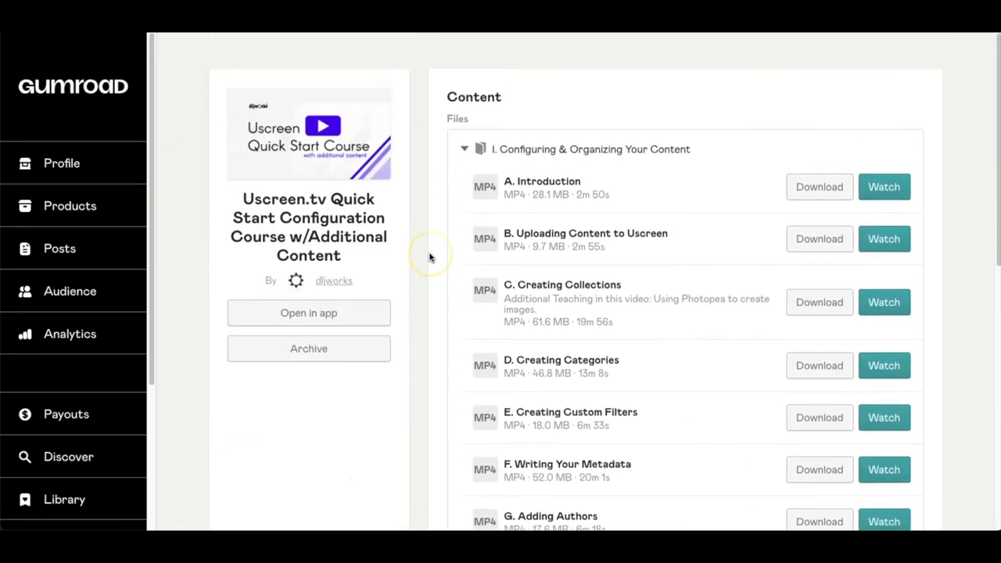
{"action": "scroll", "coordinate": [428, 258], "scroll_direction": "down", "scroll_amount": 7}
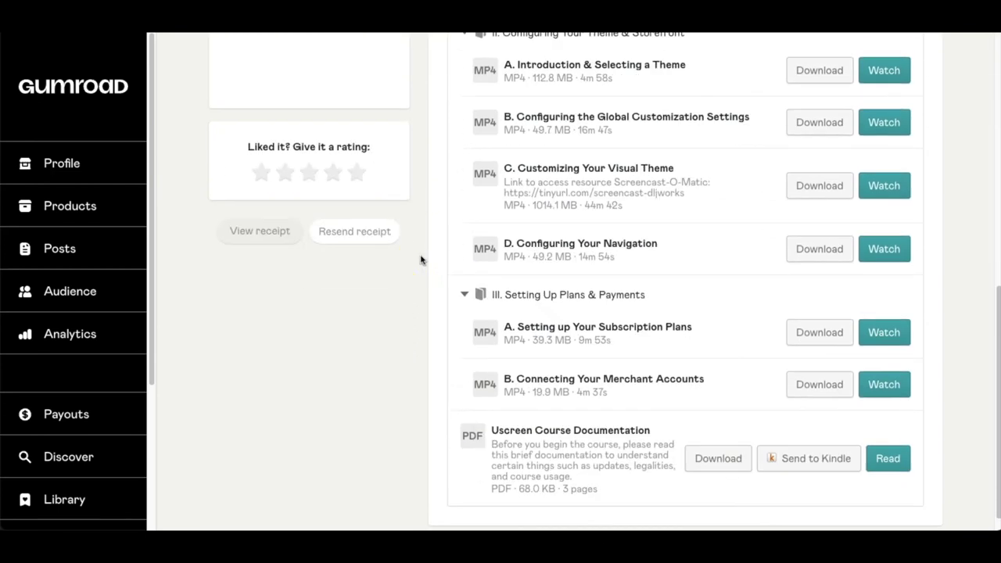
{"action": "scroll", "coordinate": [421, 260], "scroll_direction": "up", "scroll_amount": 7}
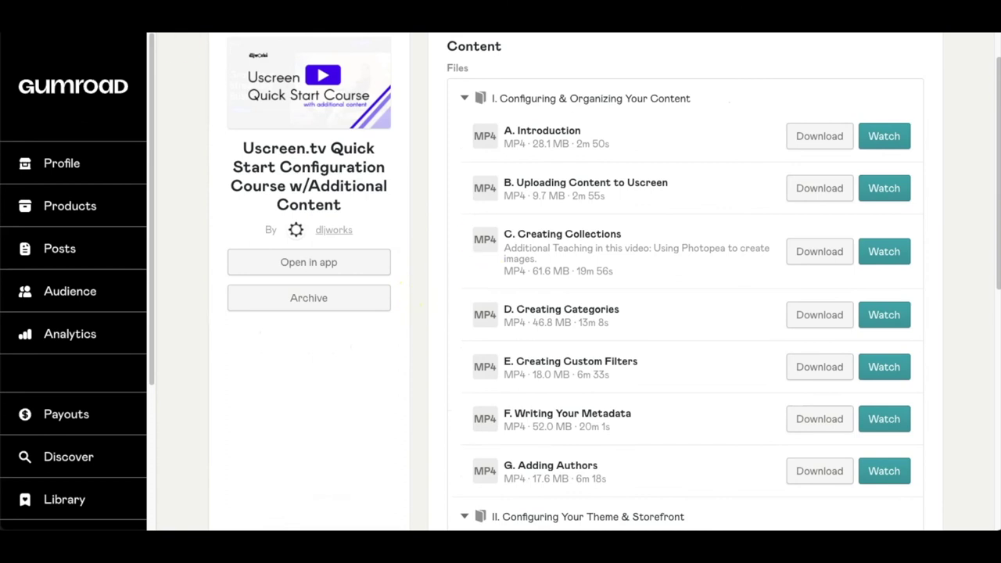